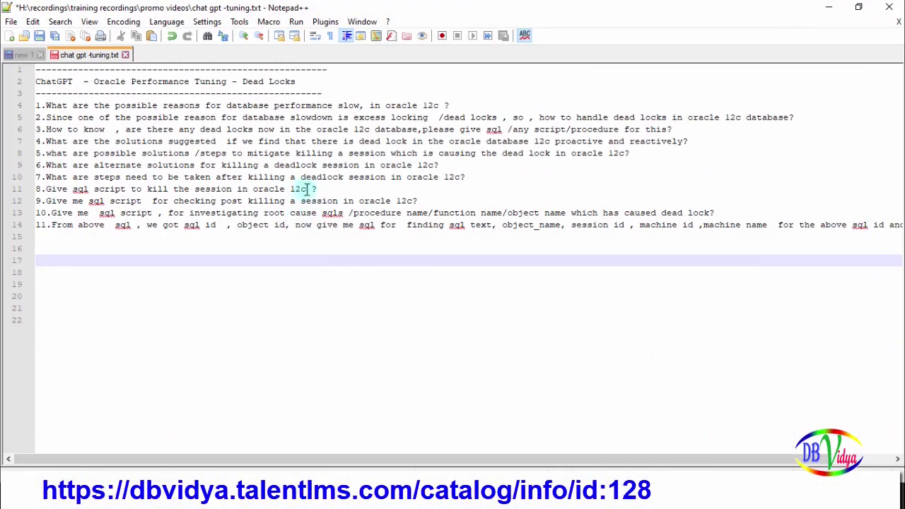
Select question 1 on slow Oracle 12c performance in Notepad++, then minimize the editor
click(456, 106)
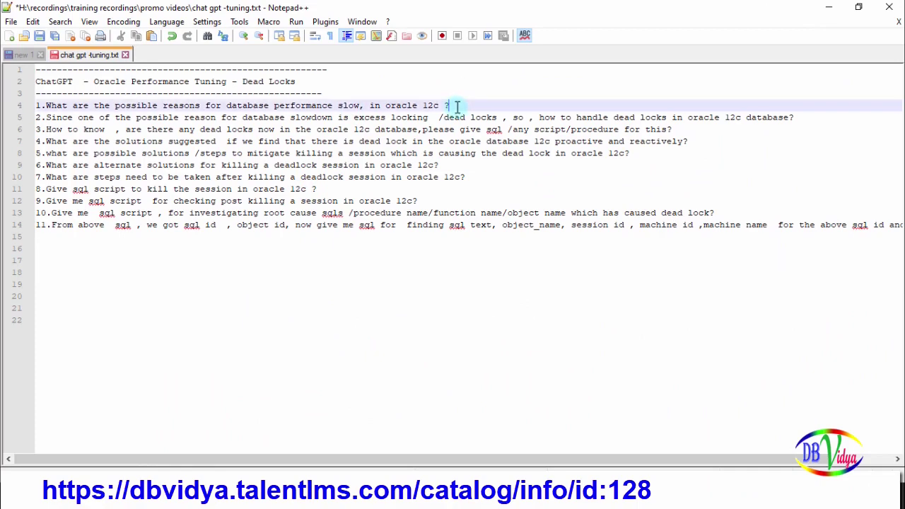
key(shift+Left)
key(shift+Left)
key(shift+Left)
key(shift+Left)
key(shift+Left)
key(shift+Left)
key(shift+Left)
key(shift+Left)
key(shift+Left)
key(shift+Left)
key(shift+Left)
key(shift+Left)
key(shift+Left)
key(shift+Left)
key(shift+Left)
key(shift+Left)
key(shift+Left)
key(shift+Left)
key(shift+Left)
key(shift+Left)
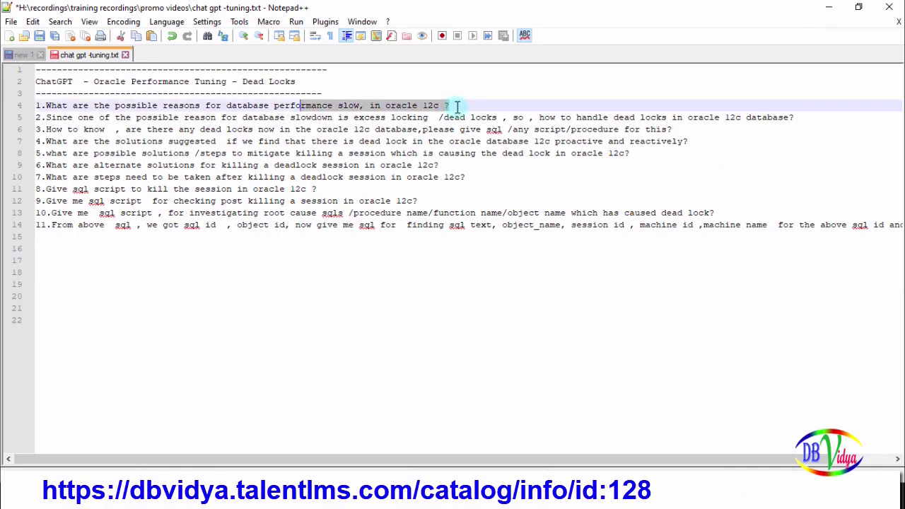
key(shift+Left)
key(shift+Left)
key(shift+Left)
key(shift+Left)
key(shift+Left)
key(shift+Left)
key(shift+Left)
key(shift+Left)
key(shift+Left)
key(shift+Left)
key(shift+Left)
key(shift+Left)
key(shift+Left)
key(shift+Left)
key(shift+Left)
key(shift+Left)
key(shift+Left)
key(shift+Left)
key(shift+Left)
key(shift+Left)
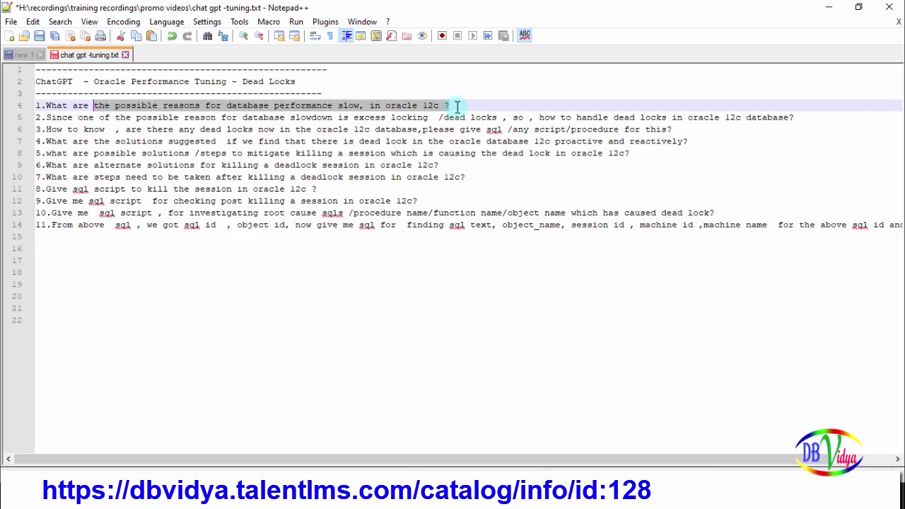
key(shift+Left)
key(shift+Left)
key(shift+Left)
key(shift+Left)
key(shift+Left)
key(shift+Left)
key(shift+Left)
key(ctrl+c)
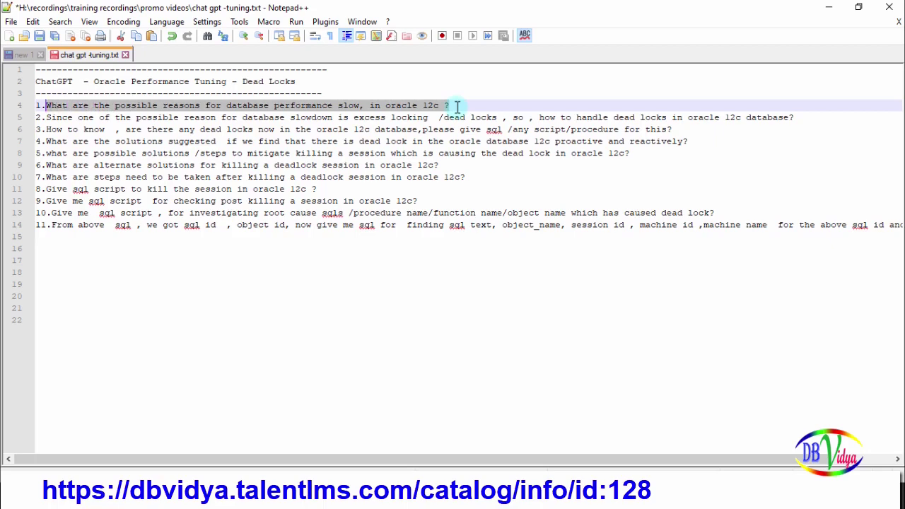
click(828, 7)
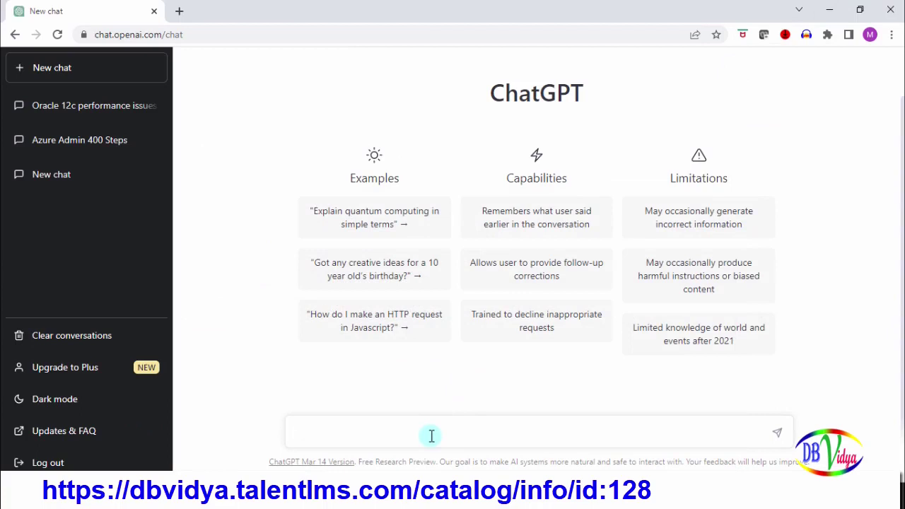
Paste and send the first question about slow Oracle 12c database performance
key(ctrl+v)
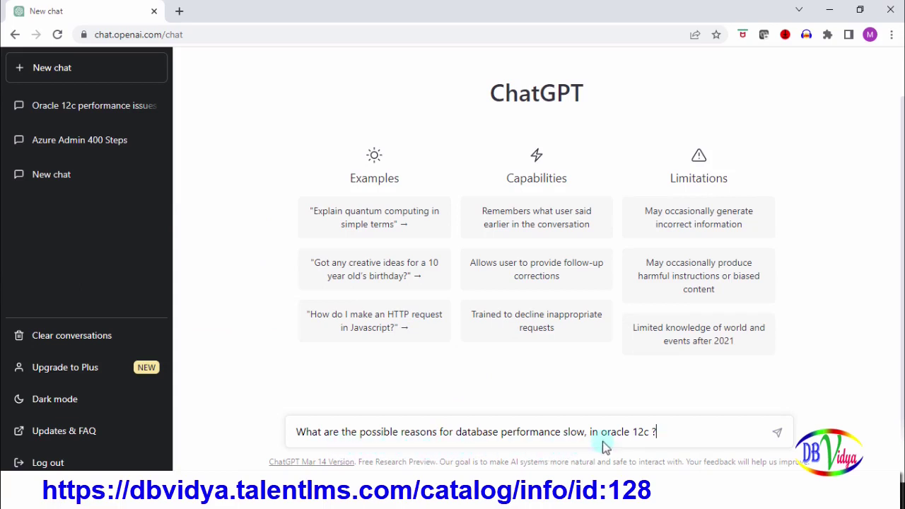
click(776, 436)
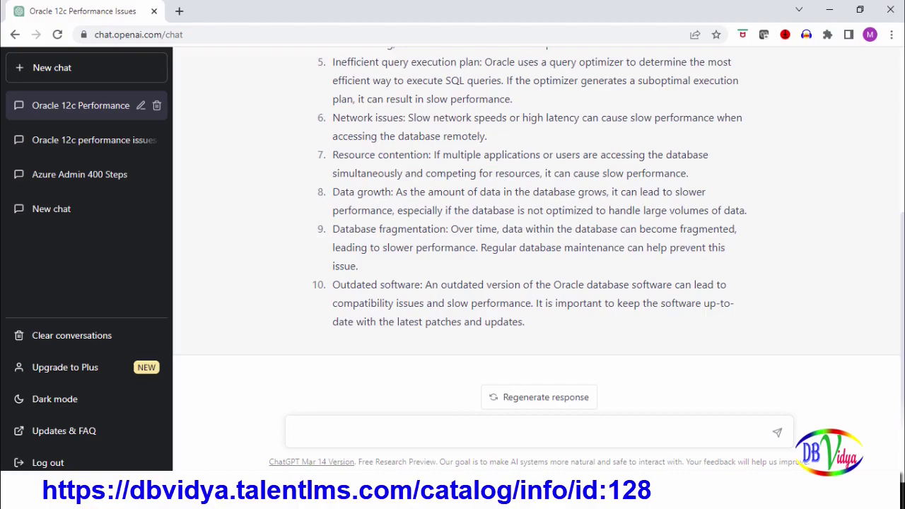
Ask ChatGPT how to handle Oracle 12c deadlocks, then select question 3 in Notepad++
key(alt+Tab)
key(alt+Tab)
text(Since one of the possible reason for database slowdown is excess locking  /dead locks , so , how to handle dead locks in oracle 12c database?)
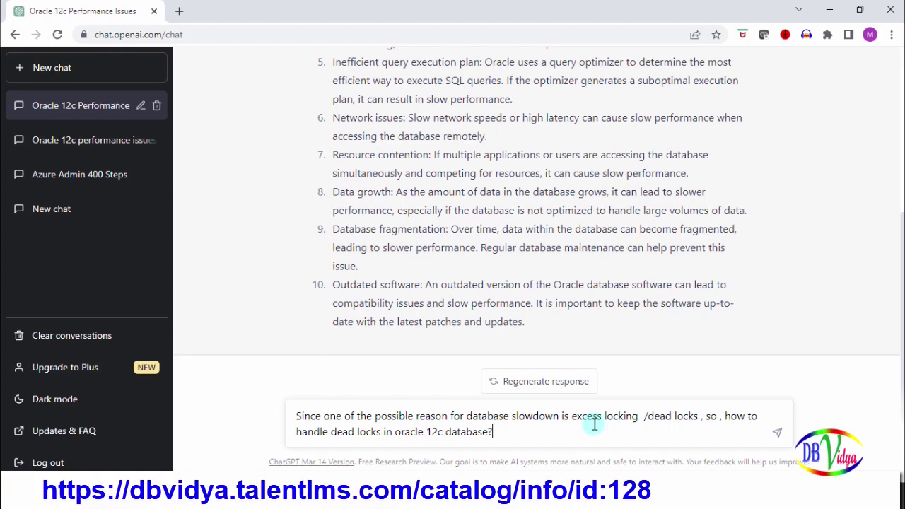
key(Return)
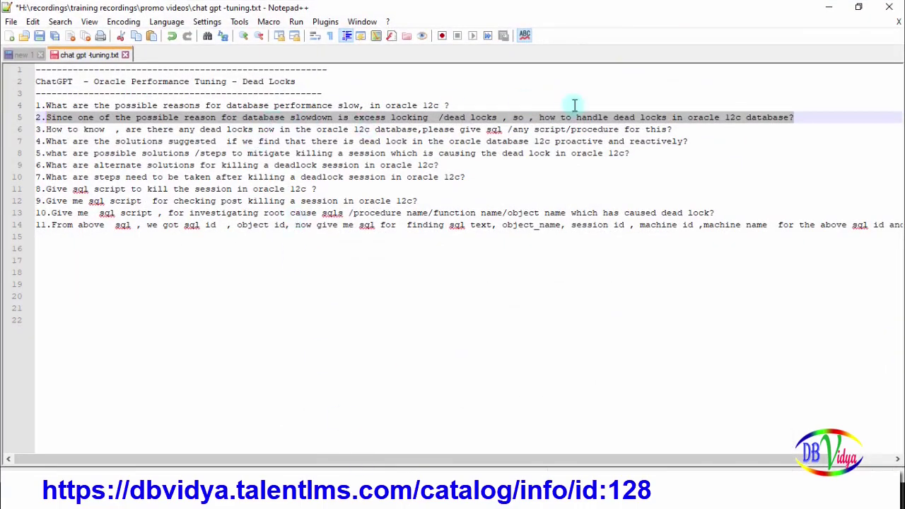
click(674, 128)
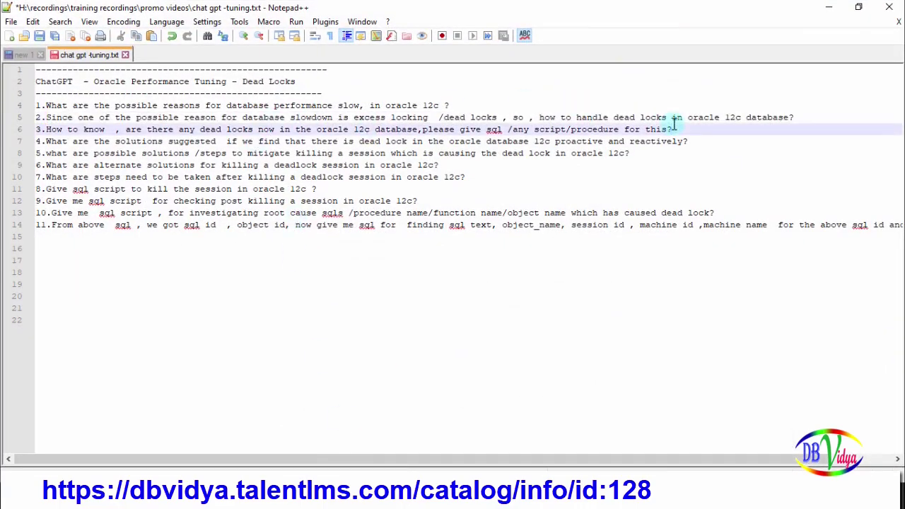
key(shift+Home)
key(ctrl+c)
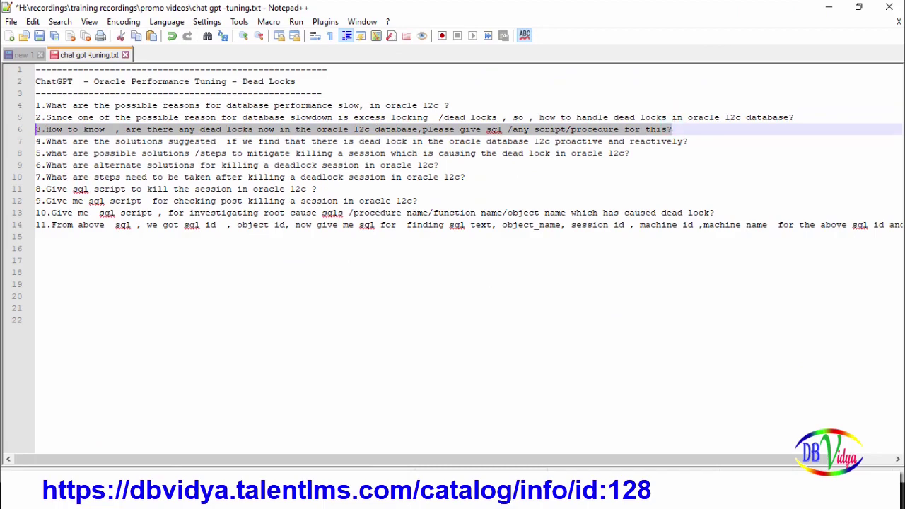
Paste question 3 asking for deadlock-detection SQL, remove its '3.' prefix, and send it
click(829, 7)
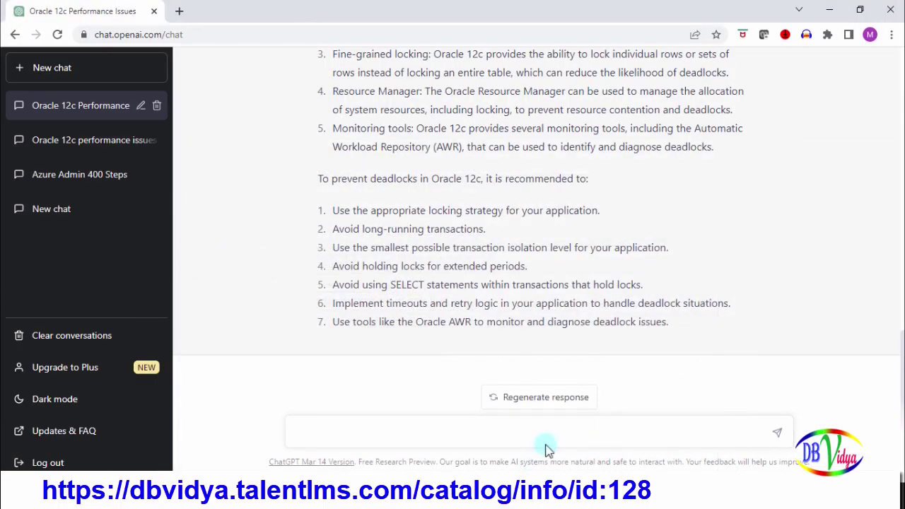
key(ctrl+v)
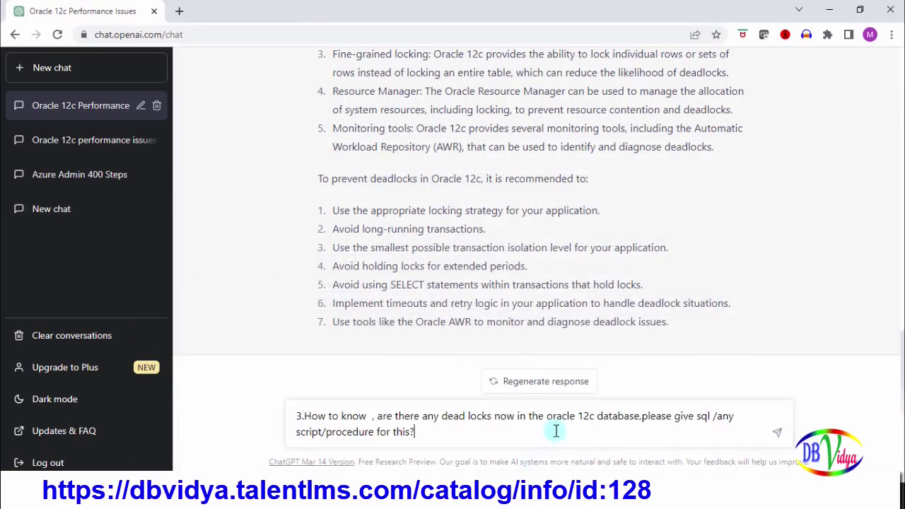
click(304, 416)
key(BackSpace)
key(BackSpace)
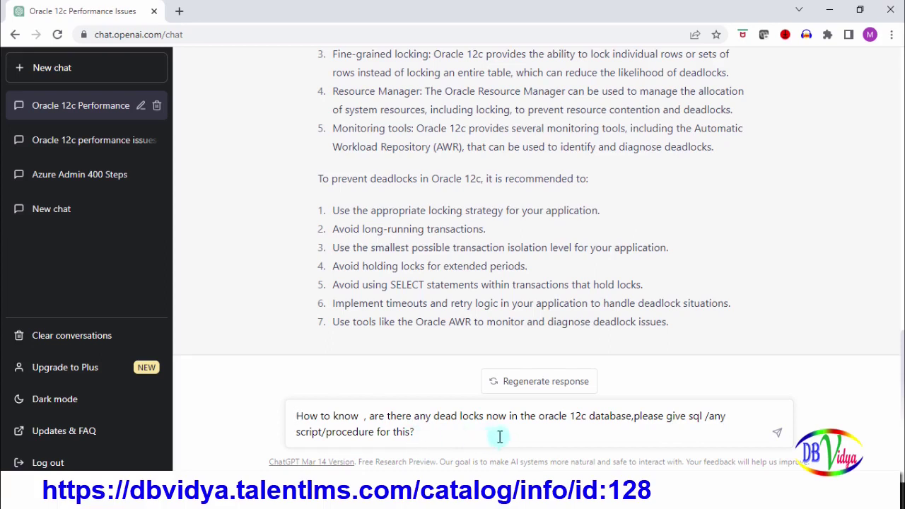
click(777, 434)
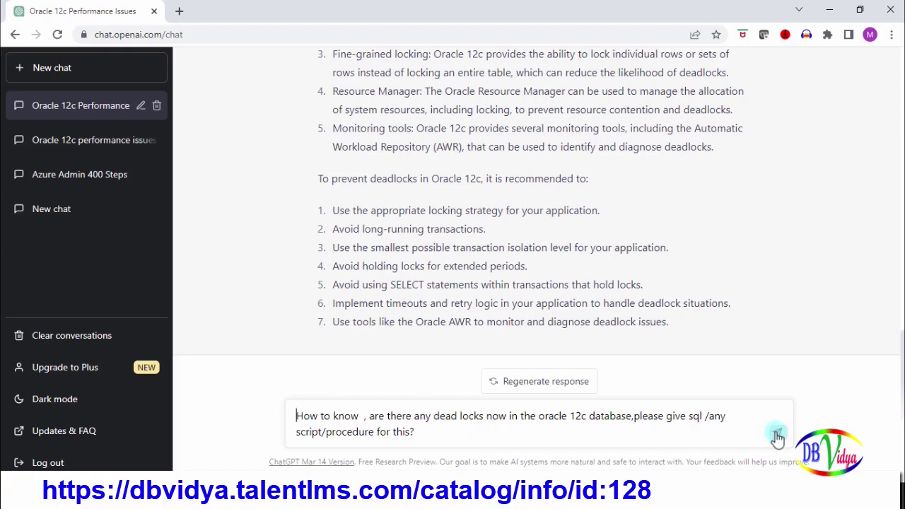
click(776, 435)
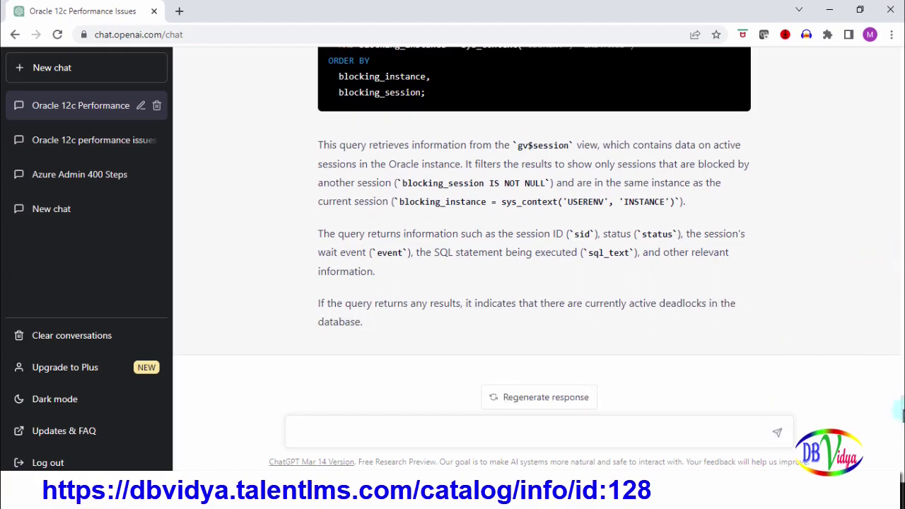
Read through the gv$session deadlock-detection answer, then return to the Notepad++ list
triple_click(895, 397)
scroll(872, 327, up, 5)
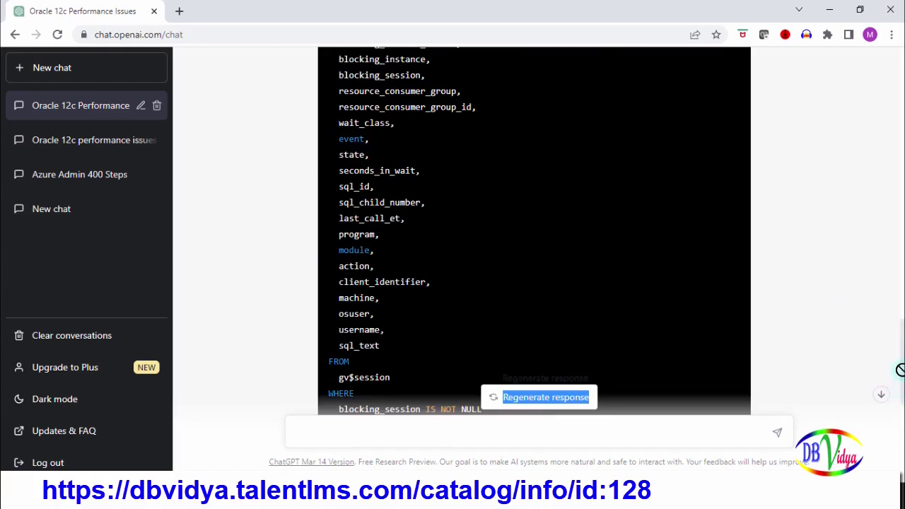
click(808, 234)
scroll(809, 233, up, 3)
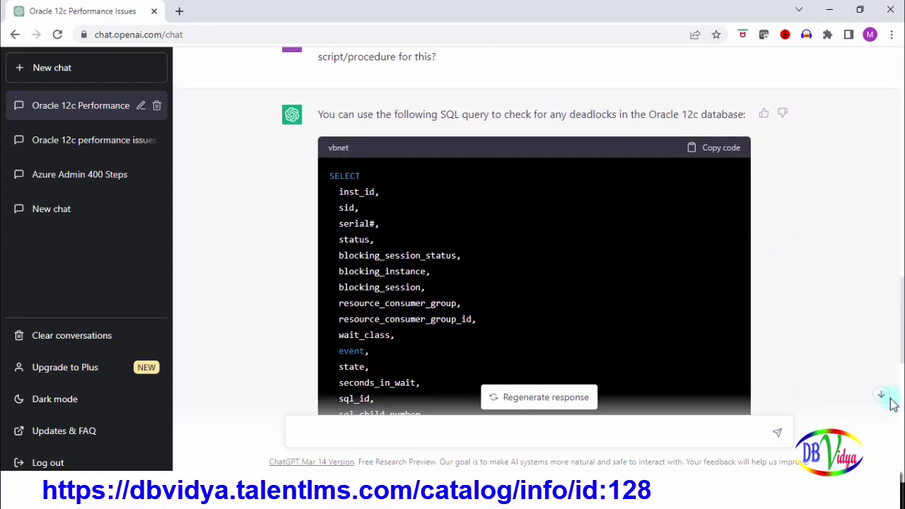
drag(899, 361, 902, 382)
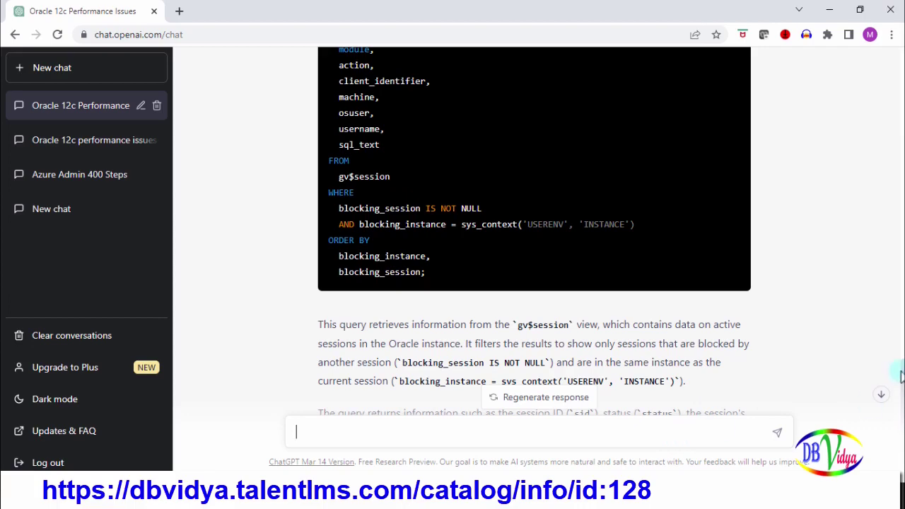
click(880, 394)
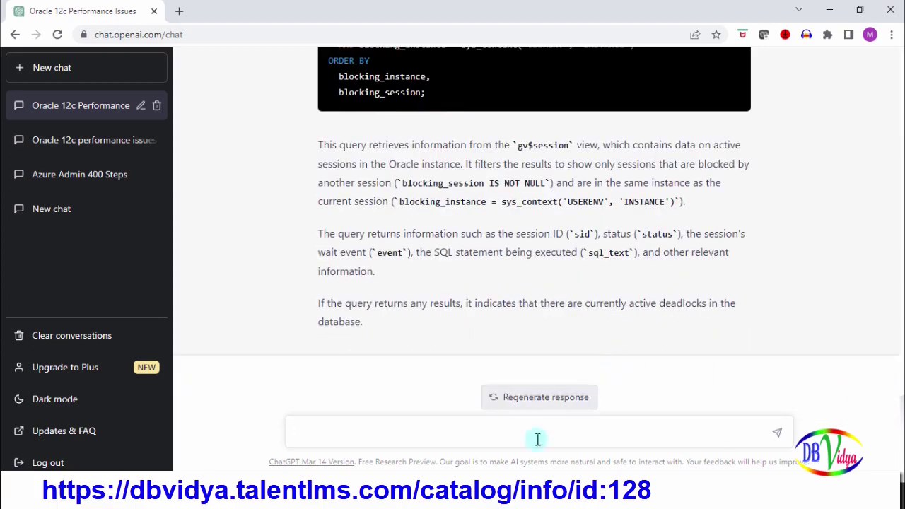
key(alt+Tab)
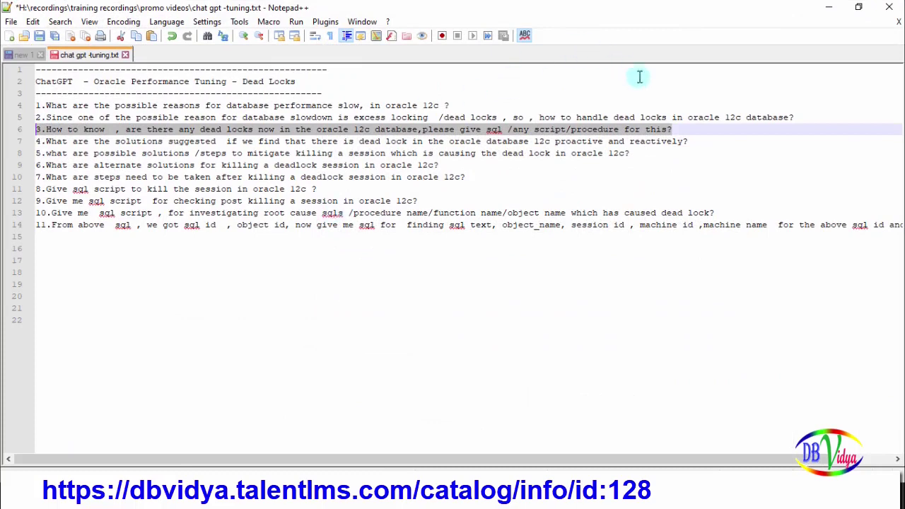
Select question 4 on proactive and reactive deadlock solutions and return to ChatGPT
click(697, 142)
key(shift+Home)
key(ctrl+c)
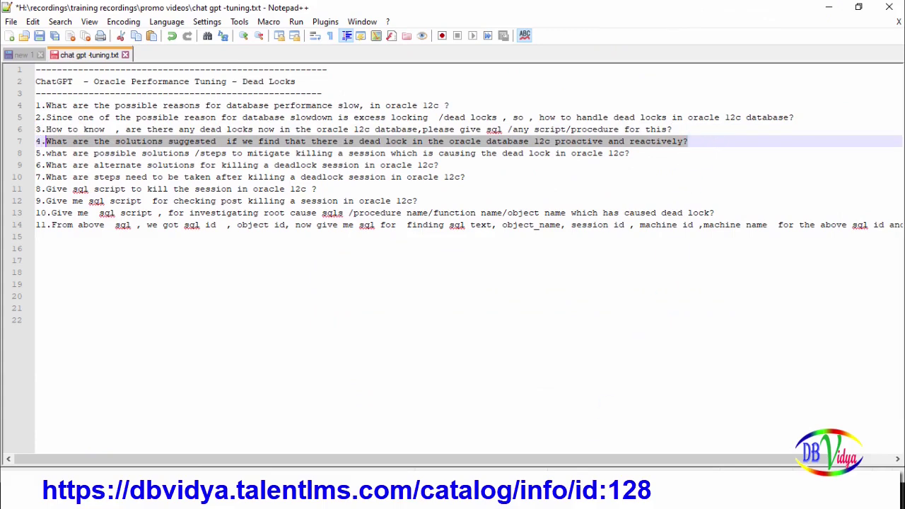
key(alt+Tab)
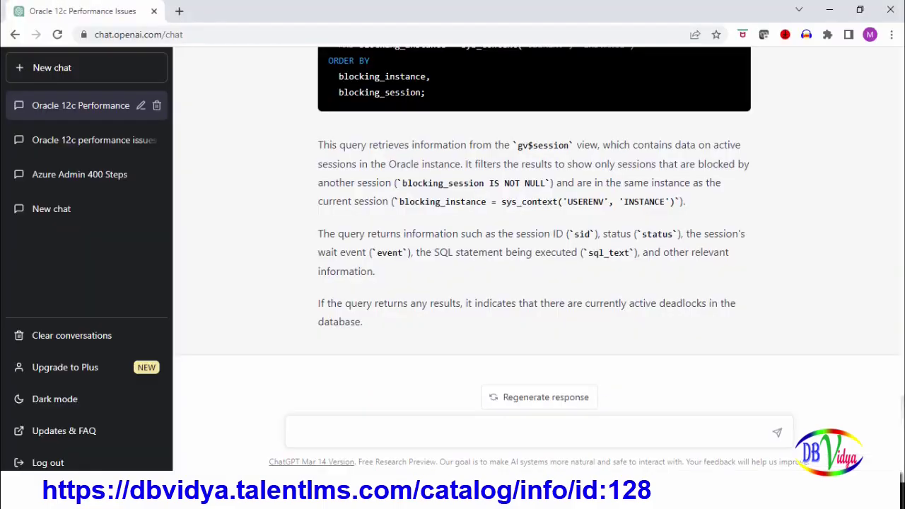
Paste and send question 4 on proactive and reactive Oracle 12c deadlock solutions
click(453, 430)
key(ctrl+v)
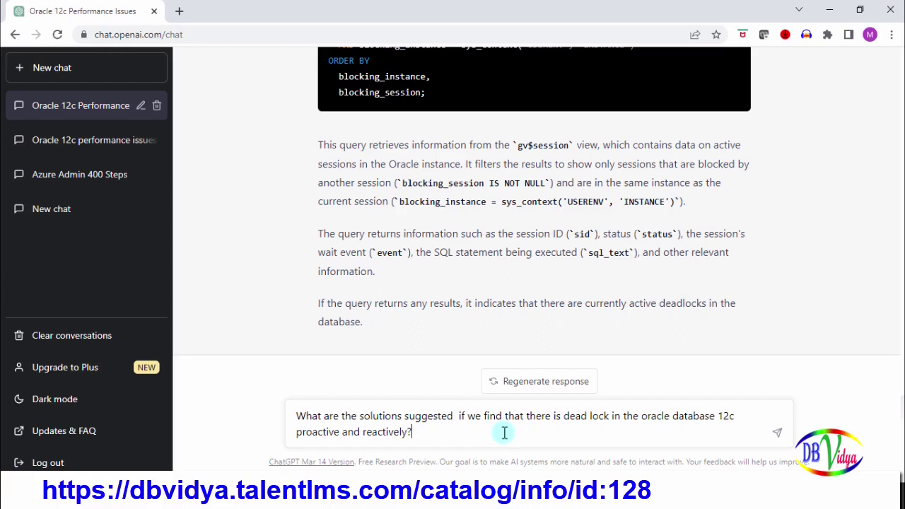
key(Return)
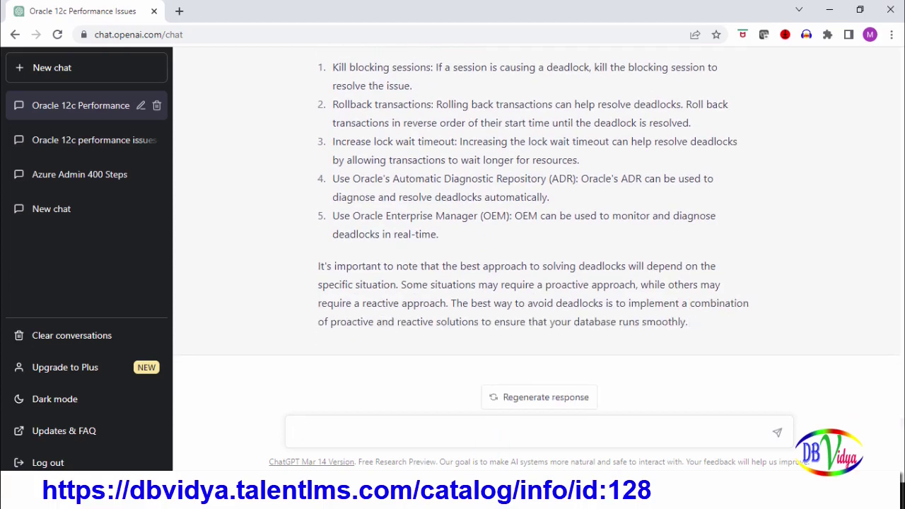
Select question 5 on mitigating killing a deadlock-causing session, then return to ChatGPT
key(alt+Tab)
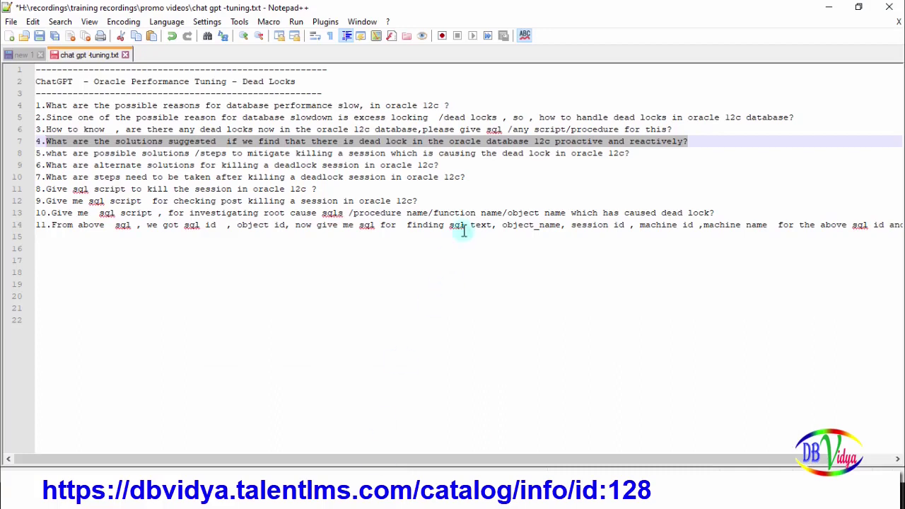
click(637, 153)
key(shift+Home)
key(ctrl+c)
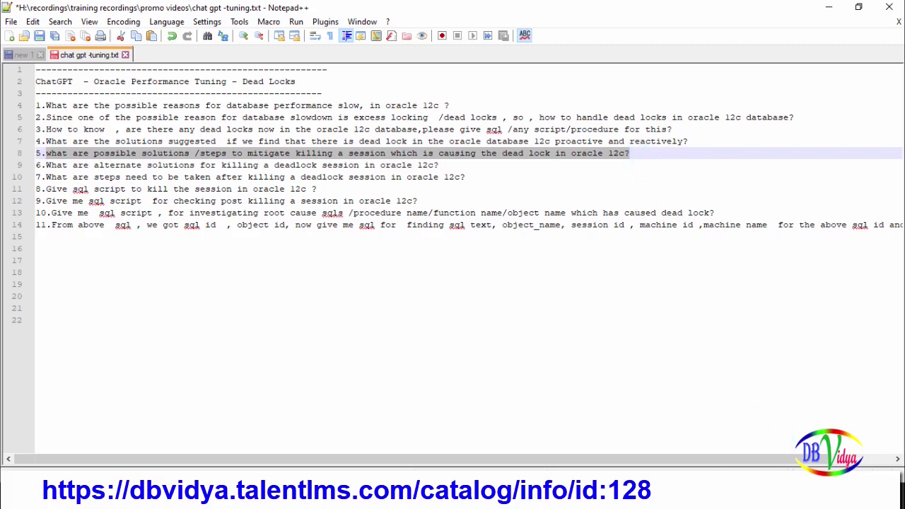
key(alt+Tab)
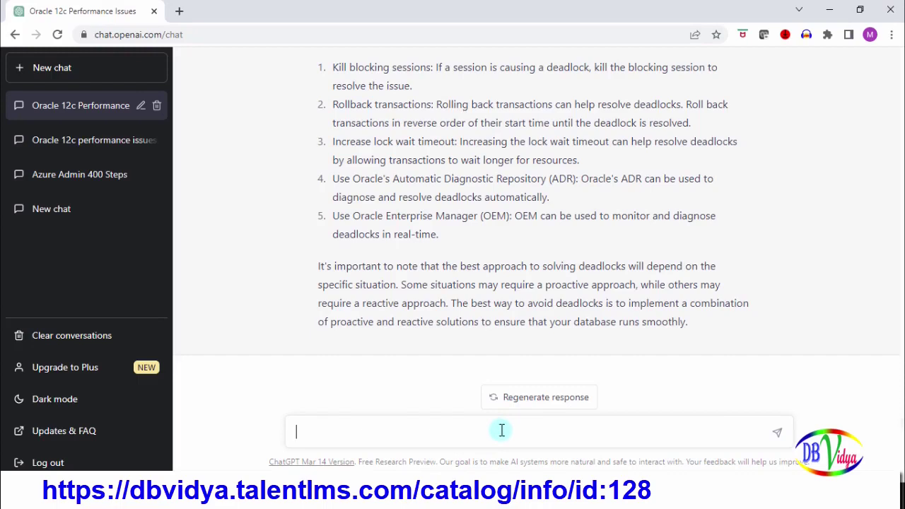
Paste and send question 5 about mitigating the killing of a deadlock-causing session
key(ctrl+v)
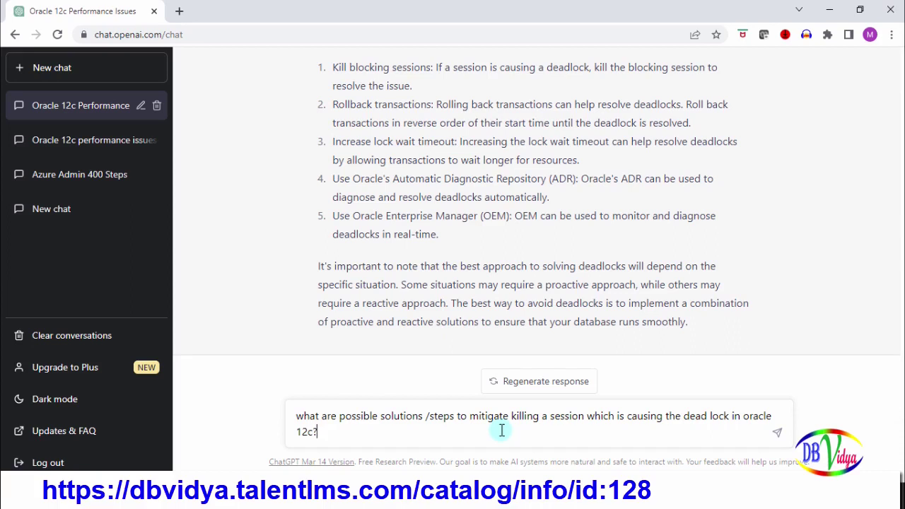
key(Return)
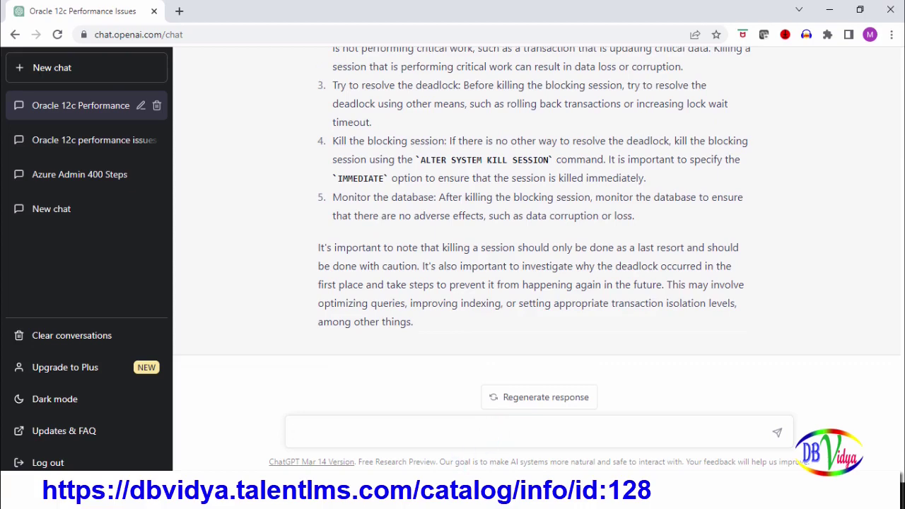
Select question 6 on alternatives to killing a deadlock session in Notepad++
key(alt+Tab)
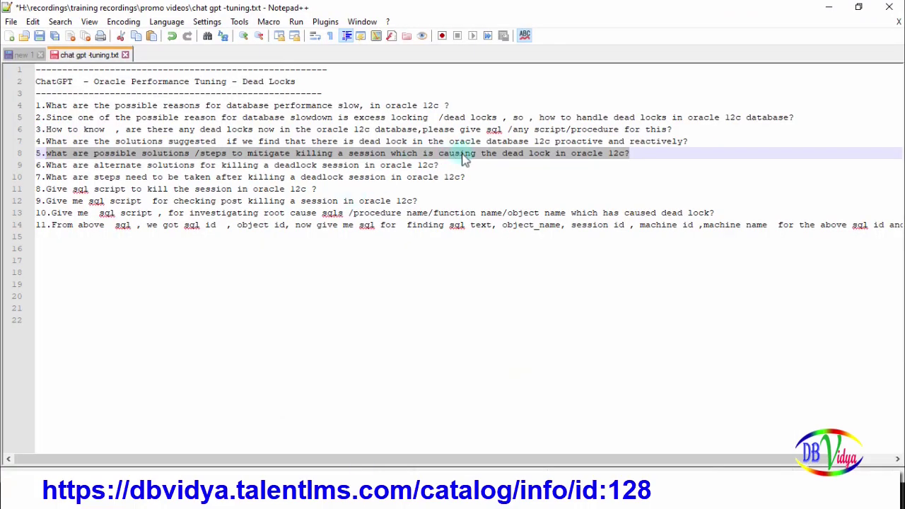
click(443, 165)
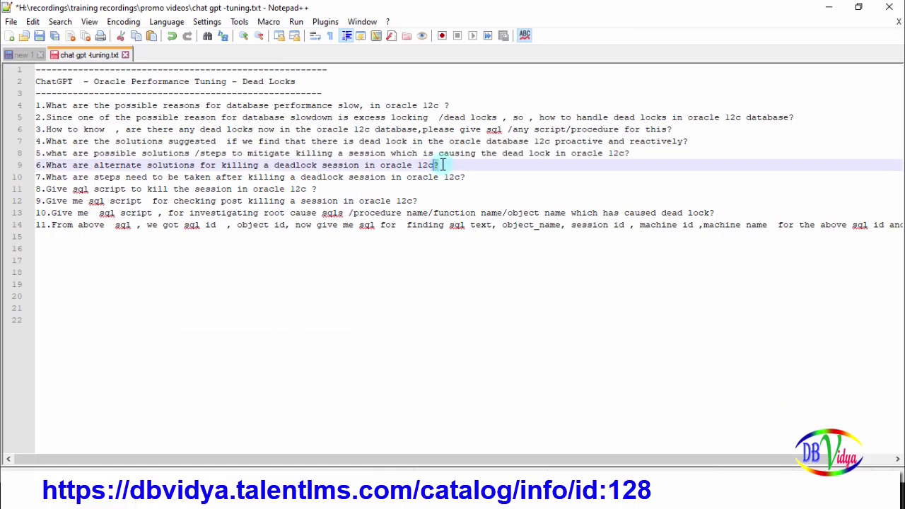
key(shift+Left)
key(shift+Left)
key(shift+Left)
key(shift+Left)
key(shift+Left)
key(shift+Left)
key(shift+Left)
key(shift+Left)
key(shift+Left)
key(shift+Left)
key(shift+Left)
key(shift+Left)
key(shift+Left)
key(shift+Left)
key(shift+Left)
key(shift+Left)
key(shift+Left)
key(shift+Left)
key(shift+Left)
key(shift+Left)
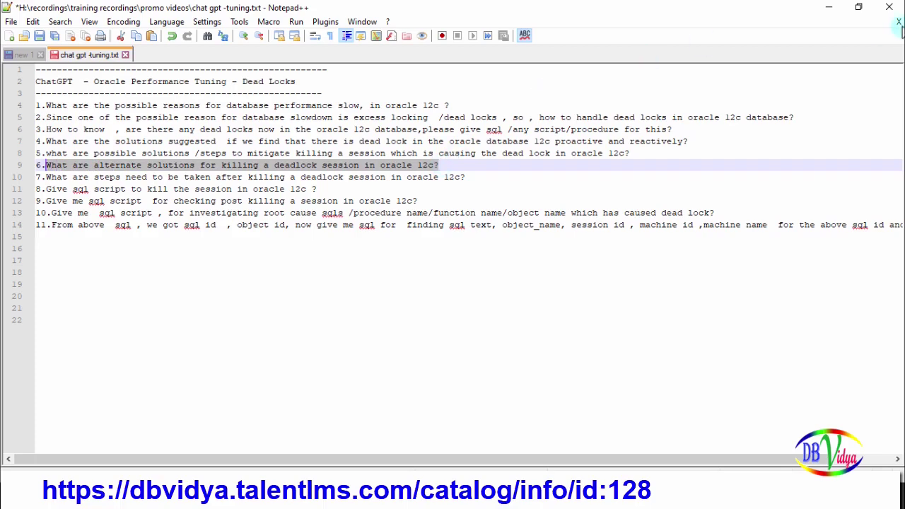
Paste question 6 into ChatGPT and send it to get alternate deadlock solutions
click(828, 7)
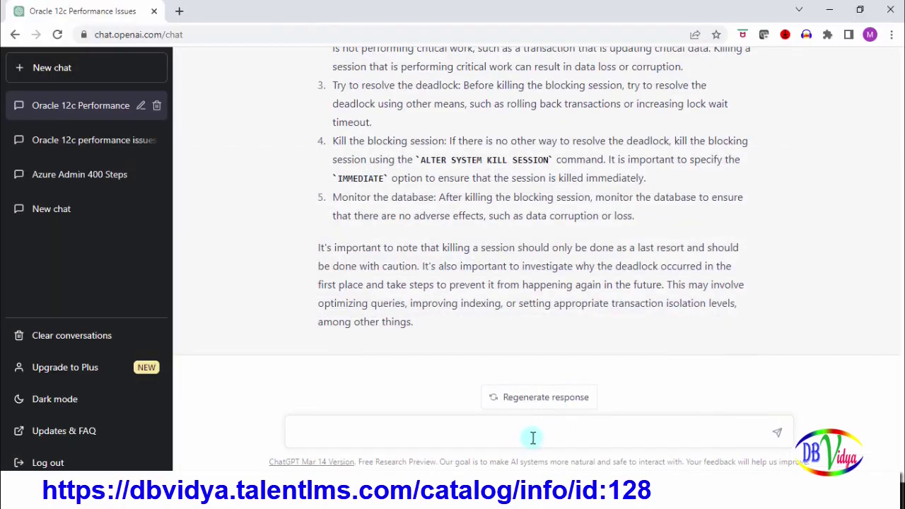
text(What are alternate solutions for killing a deadlock session in oracle 12c?)
key(Return)
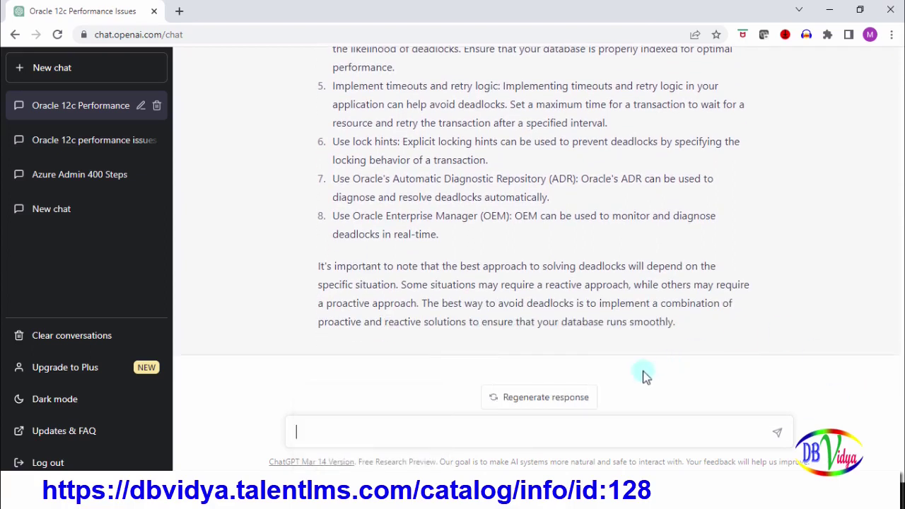
Copy line 10 of the Notepad++ list, question 7 on post-kill steps, into ChatGPT's message box
click(372, 495)
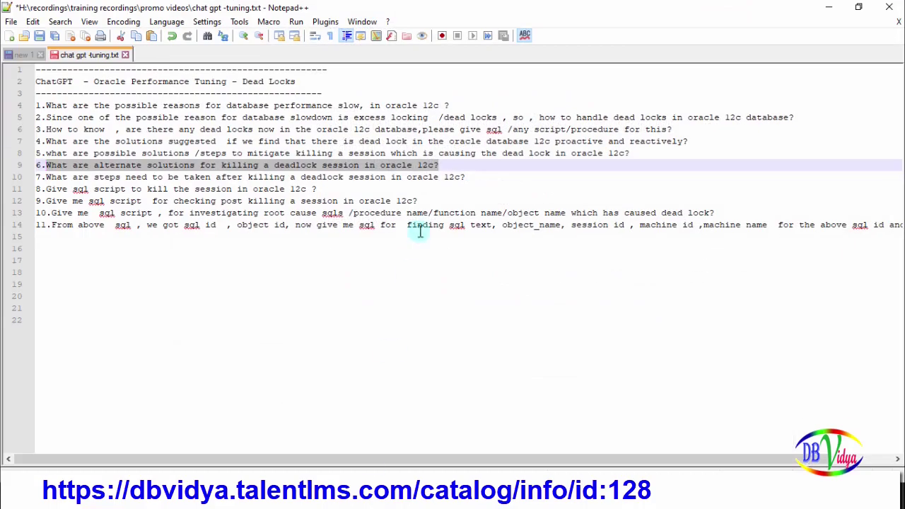
click(474, 176)
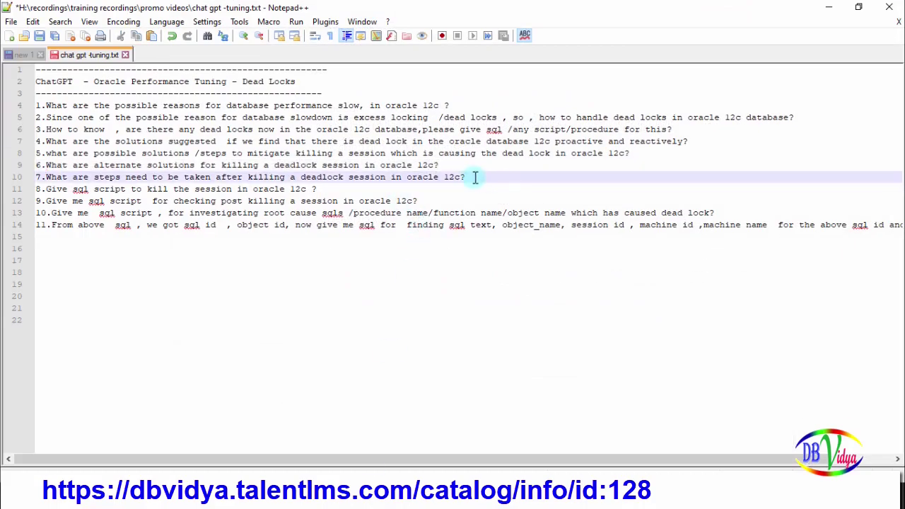
key(shift+Left)
key(shift+Left)
key(shift+Left)
key(shift+Left)
key(shift+Left)
key(shift+Left)
key(shift+Left)
key(shift+Left)
key(shift+Left)
key(shift+Left)
key(shift+Left)
key(shift+Left)
key(shift+Left)
key(shift+Left)
key(shift+Left)
key(shift+Left)
key(shift+Left)
key(shift+Left)
key(shift+Left)
key(shift+Left)
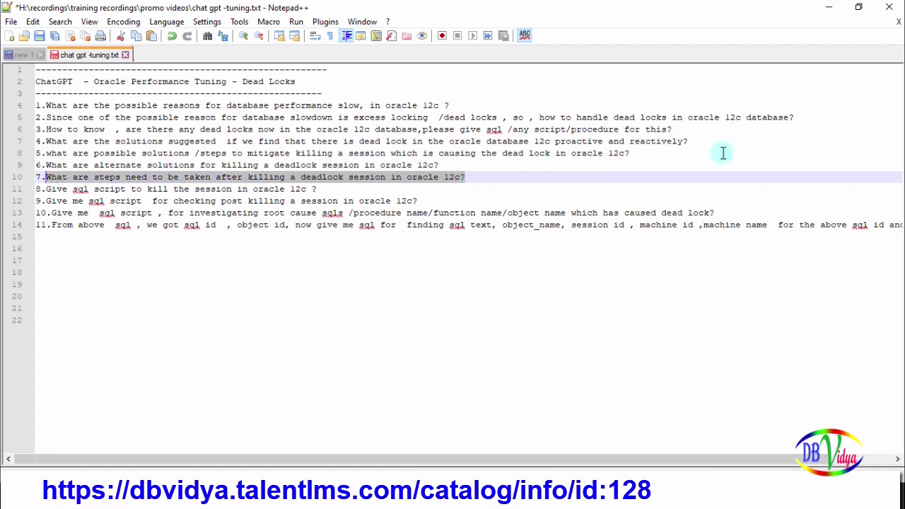
click(825, 9)
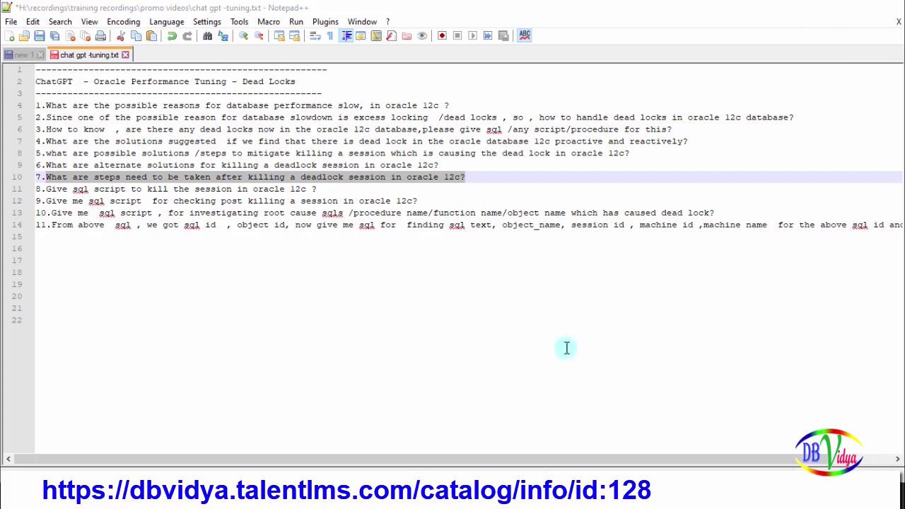
text(What are steps need to be taken after killing a deadlock session in oracle 12c?)
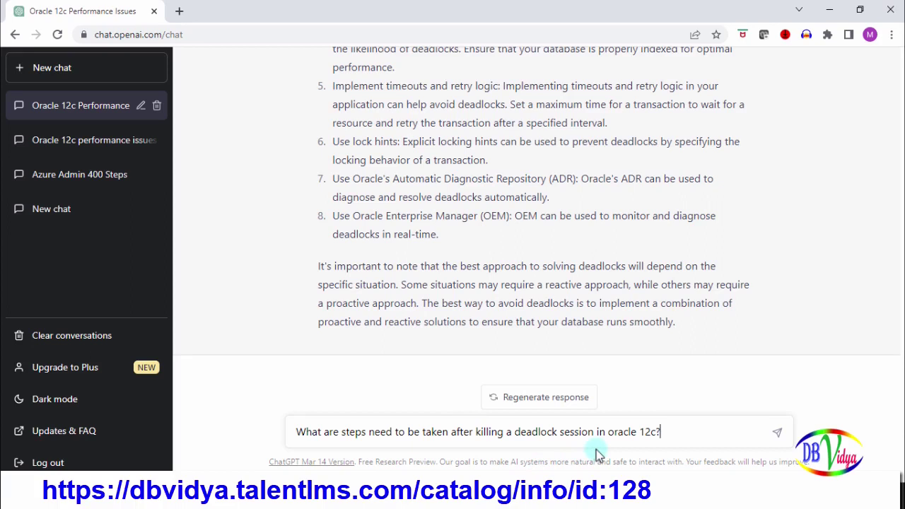
Send question 7 about what to do after killing a deadlock session
key(Return)
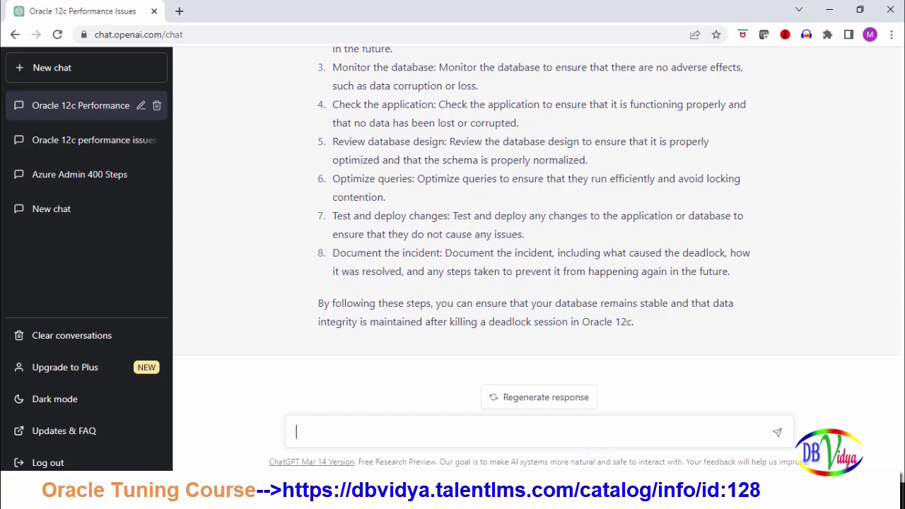
Select question 8 on line 11, the request for an SQL script to kill an Oracle 12c session
key(alt+Tab)
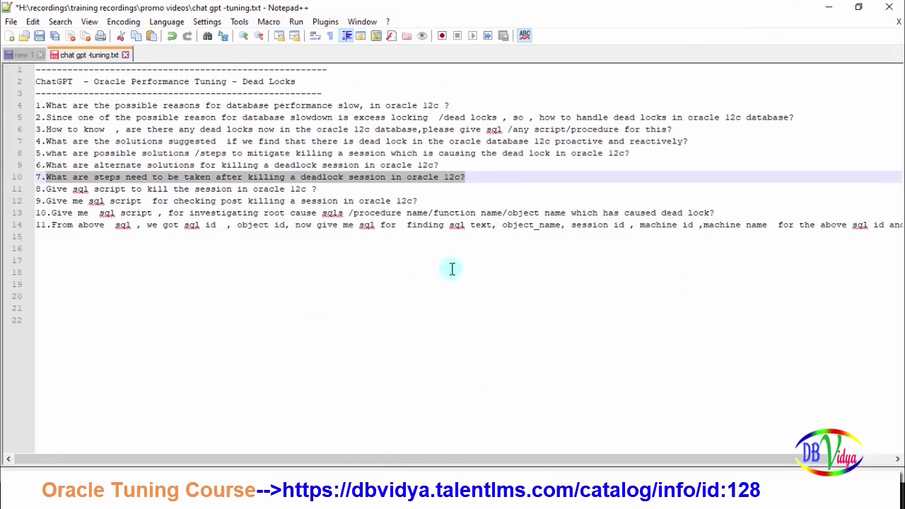
click(334, 188)
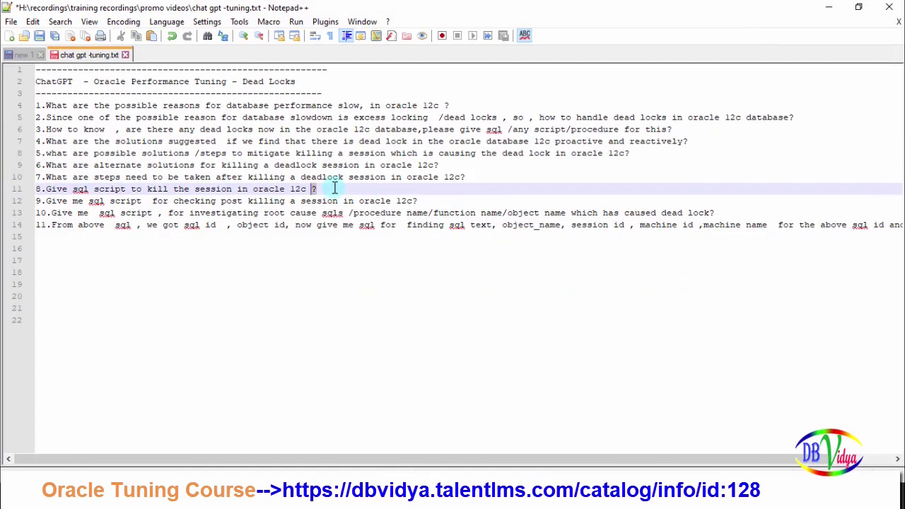
key(shift+Left)
key(shift+Left)
key(shift+Left)
key(shift+Left)
key(shift+Left)
key(shift+Left)
key(shift+Left)
key(shift+Left)
key(shift+Left)
key(shift+Left)
key(shift+Left)
key(shift+Left)
key(shift+Left)
key(shift+Left)
key(shift+Left)
key(shift+Left)
key(shift+Left)
key(shift+Left)
key(shift+Left)
key(shift+Left)
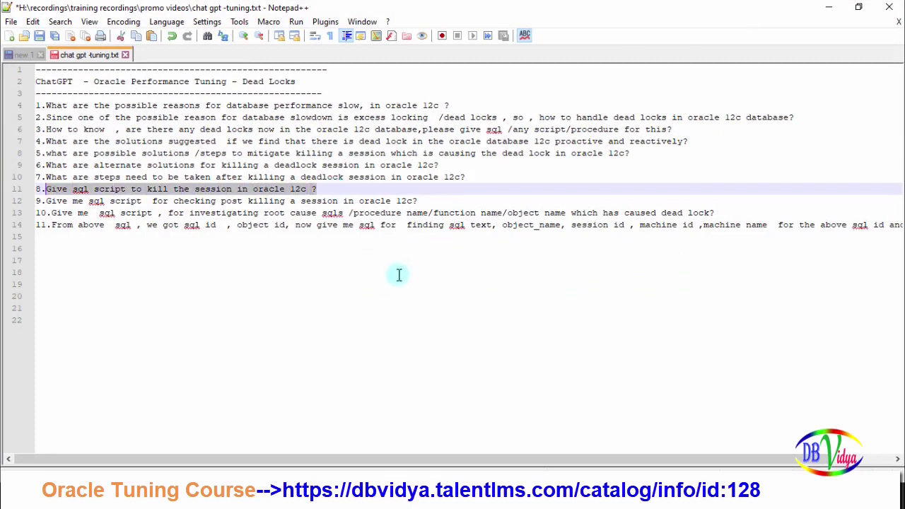
Copy question 8 into ChatGPT's message box and insert 'me a' after 'Give'
key(ctrl+c)
key(alt+Tab)
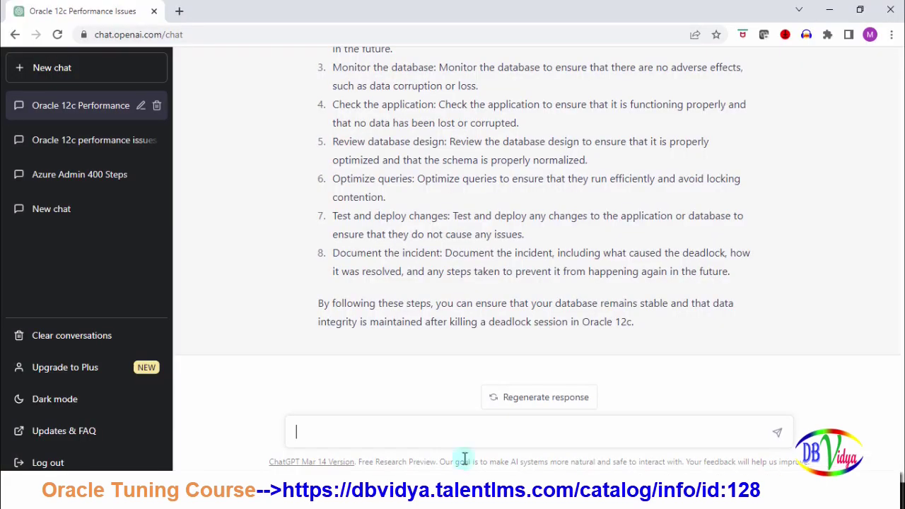
key(ctrl+v)
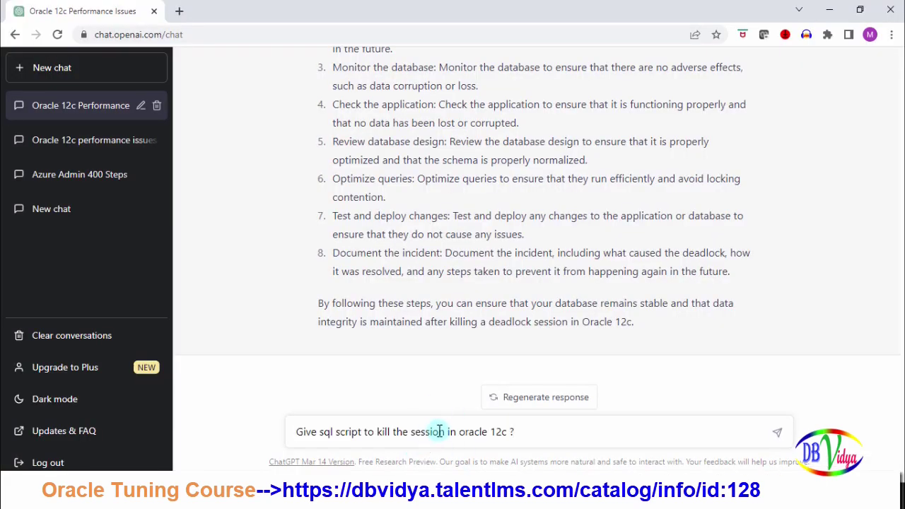
click(318, 432)
text(me a)
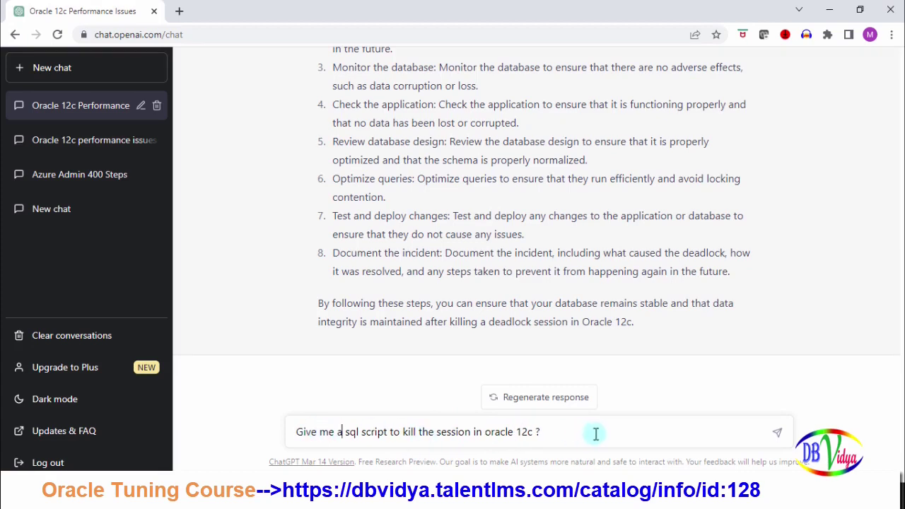
Send the kill-session script request and scroll through the ALTER SYSTEM KILL SESSION reply
key(Return)
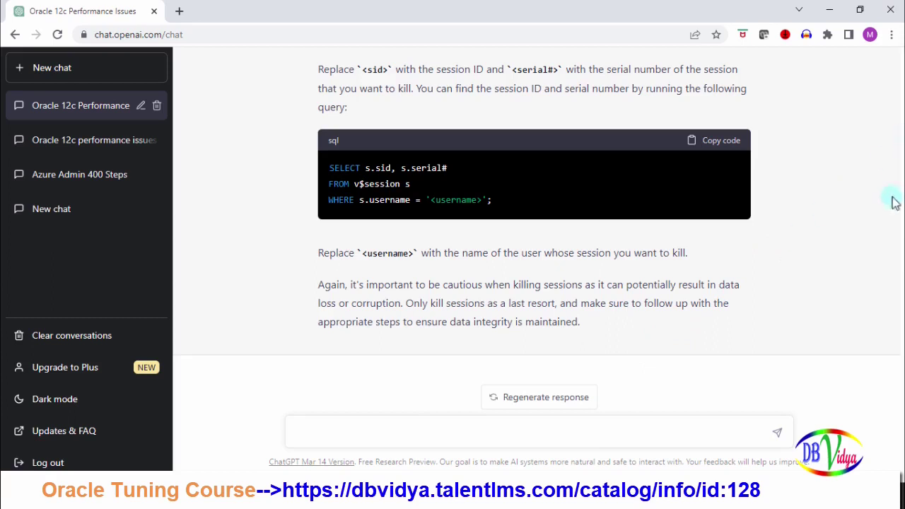
scroll(861, 253, up, 2)
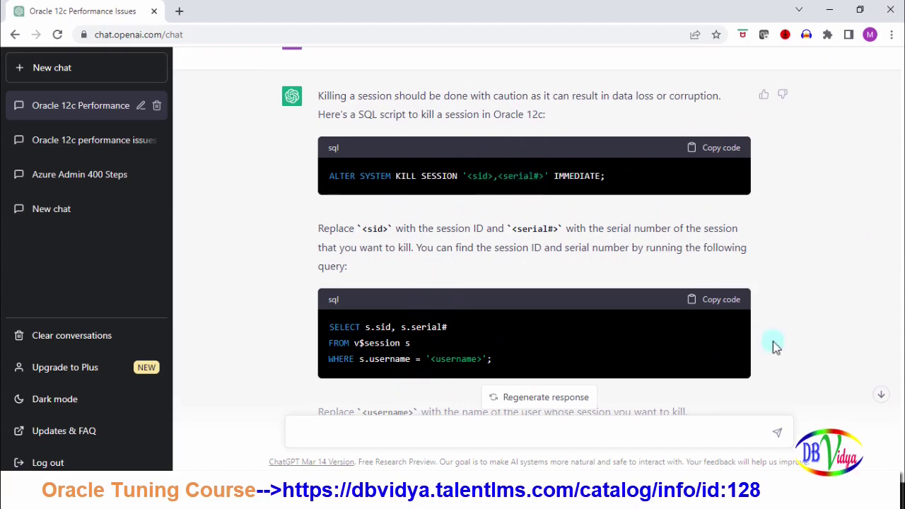
scroll(774, 347, down, 3)
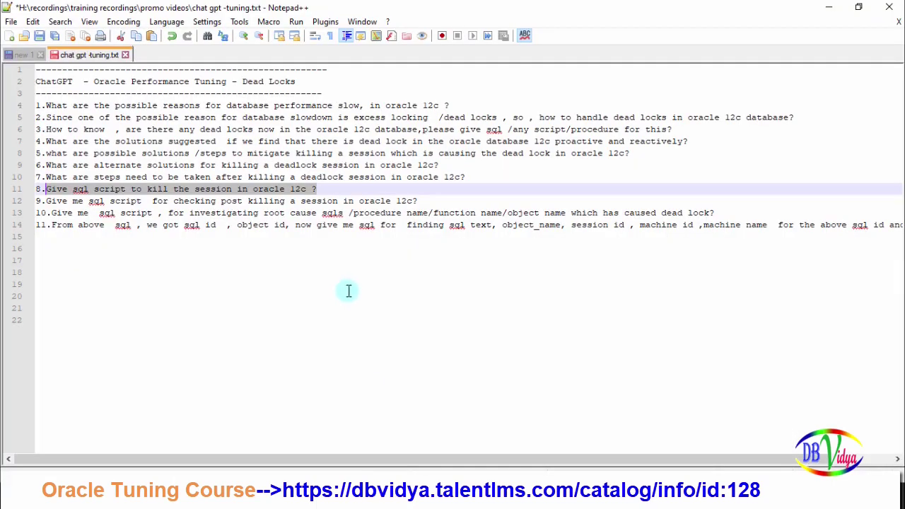
Select all of question 9 on line 12, about checking after killing an Oracle 12c session
click(422, 202)
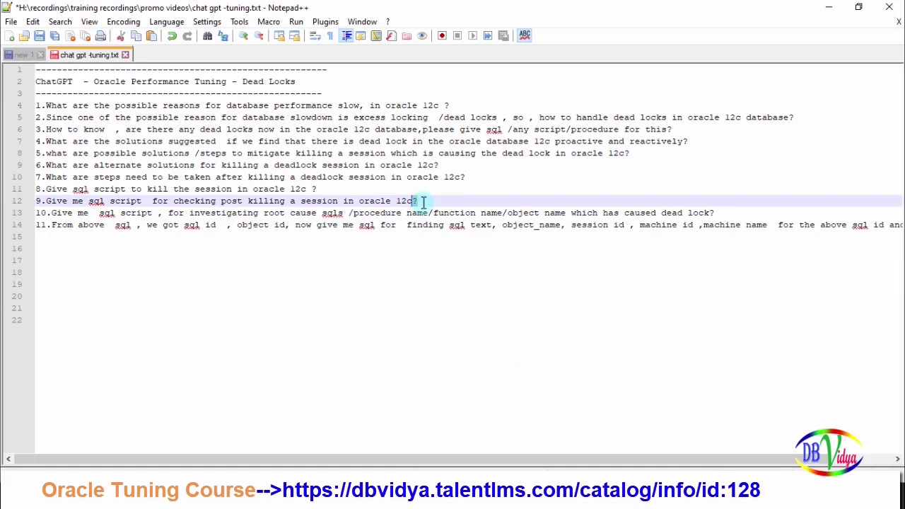
key(shift+Left)
key(shift+Left)
key(shift+Left)
key(shift+Left)
key(shift+Left)
key(shift+Left)
key(shift+Left)
key(shift+Left)
key(shift+Left)
key(shift+Left)
key(shift+Left)
key(shift+Left)
key(shift+Left)
key(shift+Left)
key(shift+Left)
key(shift+Left)
key(shift+Left)
key(shift+Left)
key(shift+Left)
key(shift+Left)
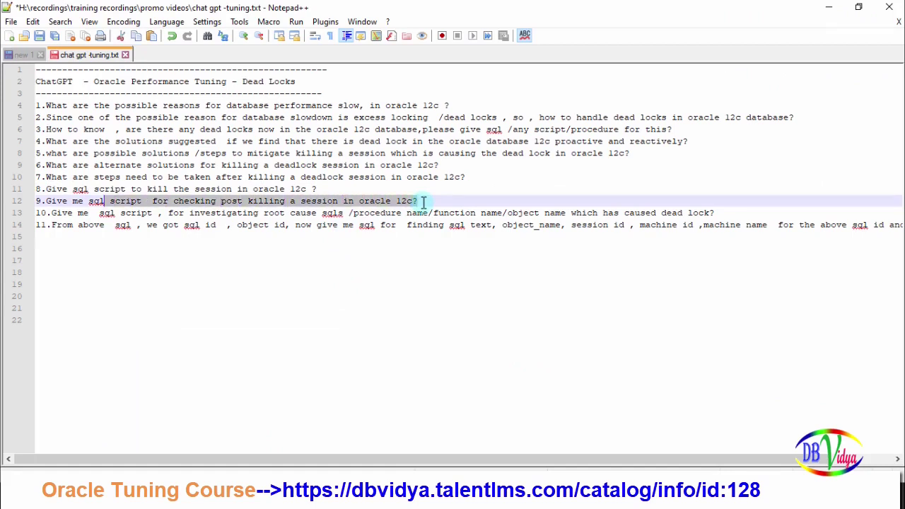
key(shift+Left)
key(shift+Left)
key(shift+Left)
key(shift+Left)
key(shift+Left)
key(shift+Left)
key(shift+Left)
key(shift+Left)
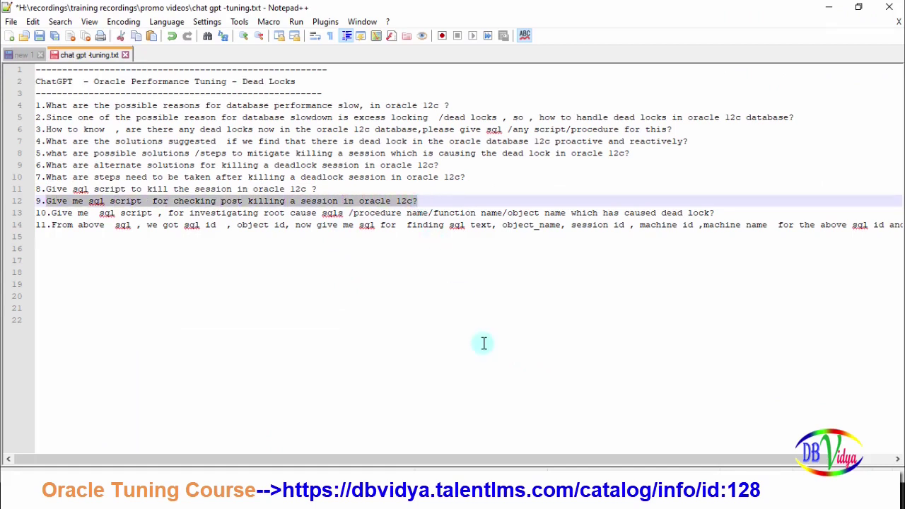
Ask question 9 in ChatGPT to get a script checking a killed session's SID, serial# and status
key(alt+Tab)
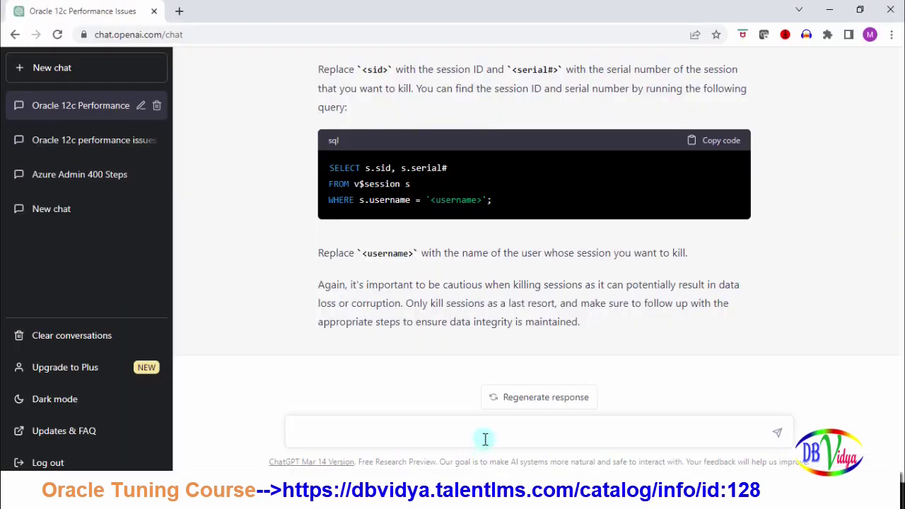
key(ctrl+v)
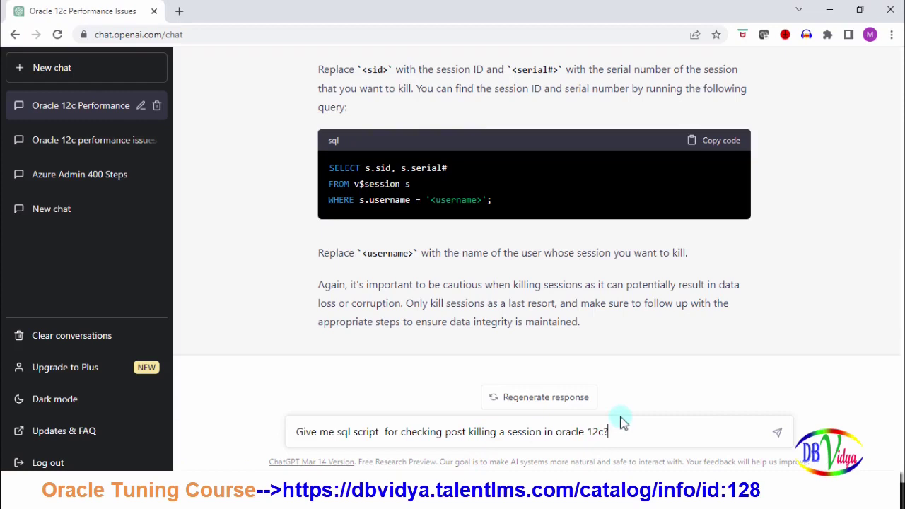
key(Return)
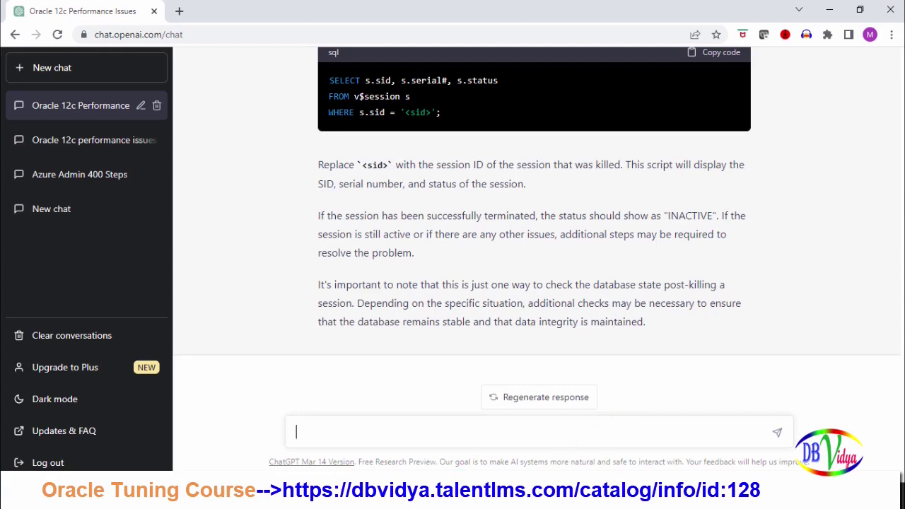
key(alt+Tab)
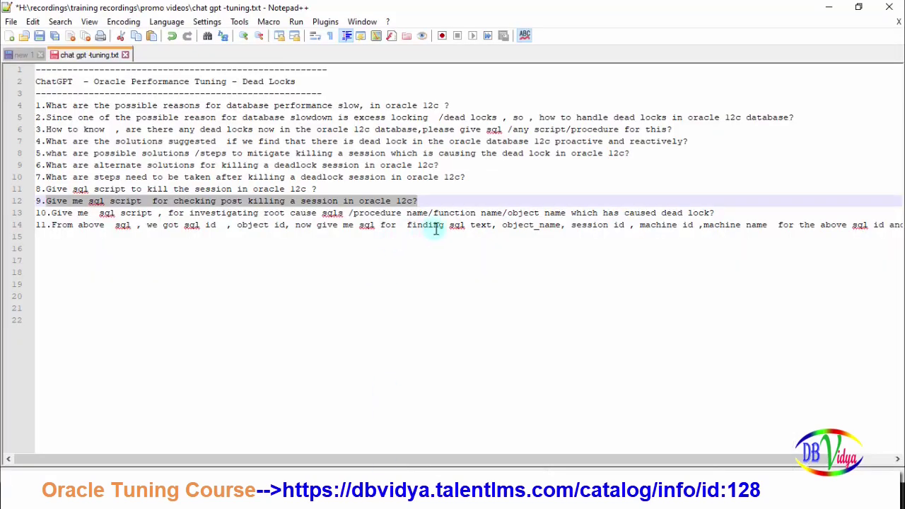
Select question 10 on line 13, asking for SQL to find a deadlock's root-cause objects
click(720, 212)
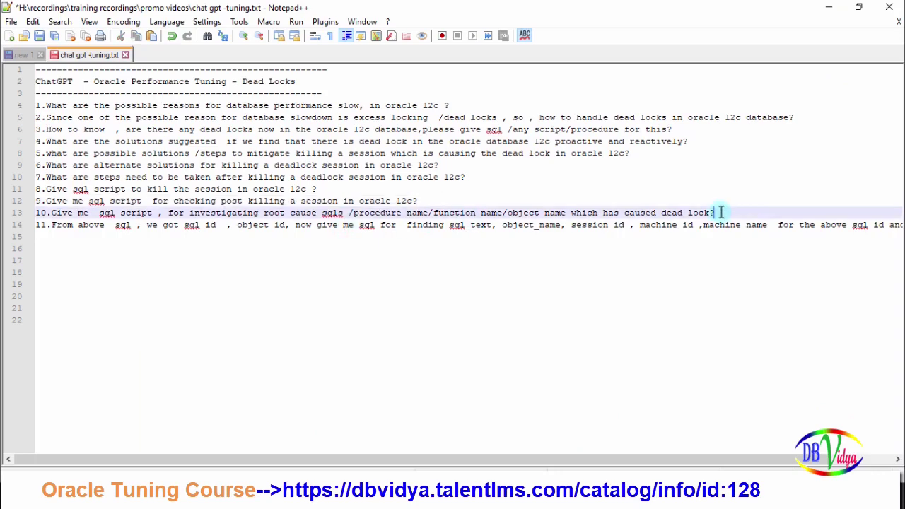
drag(720, 213, 506, 212)
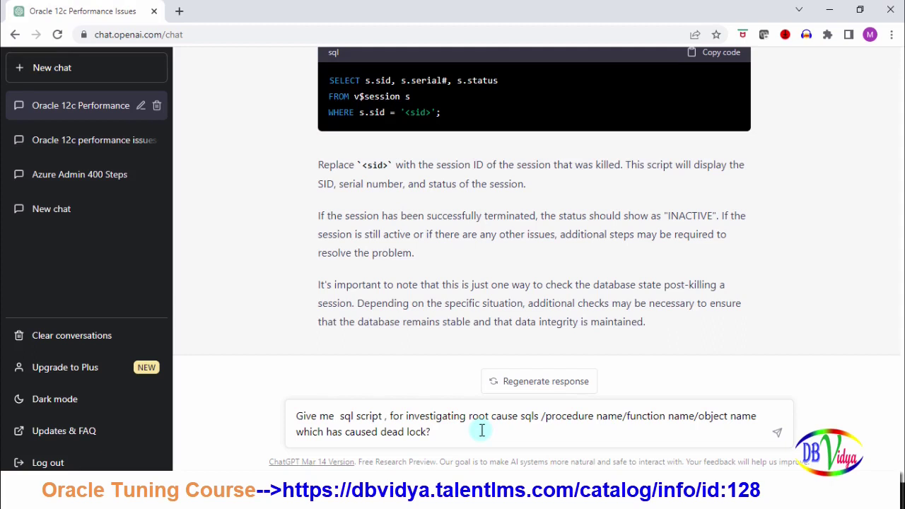
Send question 10 to get a blocking-session investigation script with its columns explained
key(Return)
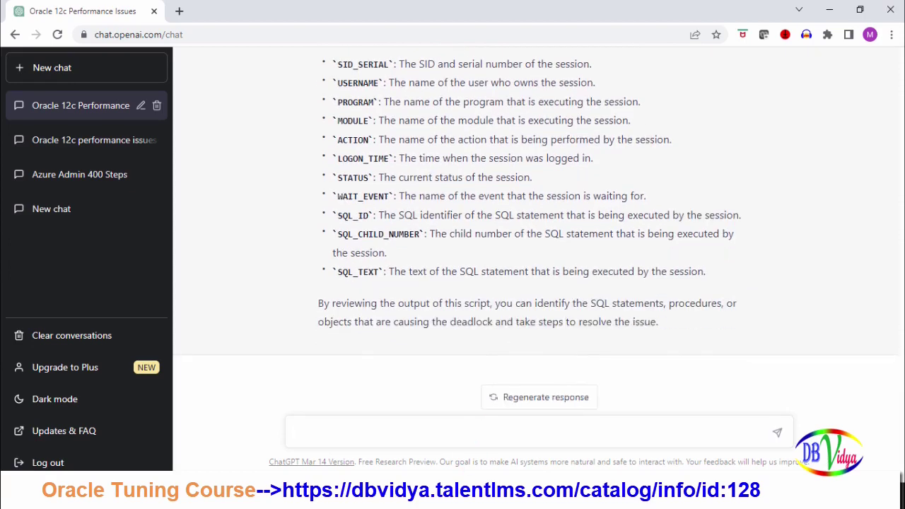
key(alt+Tab)
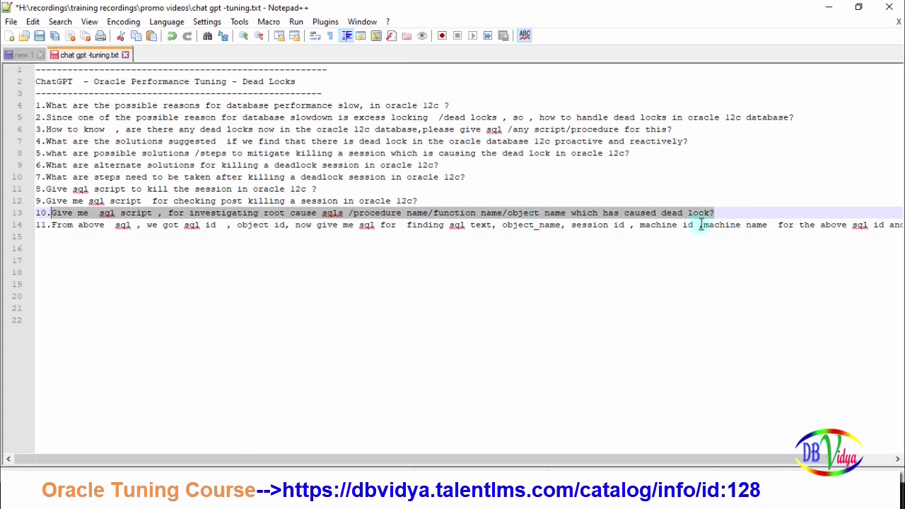
Copy line 14, question 11 requesting SQL text, object, session and machine details, into ChatGPT
click(52, 225)
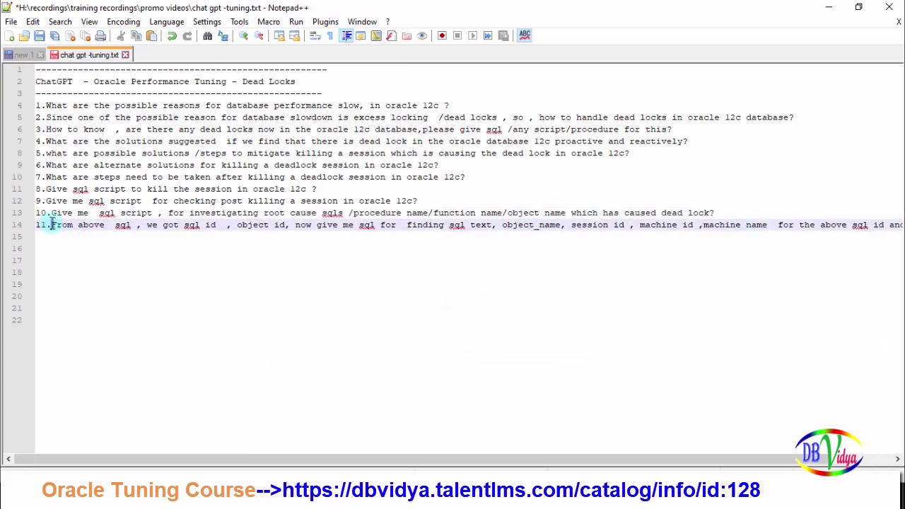
key(shift+End)
key(ctrl+c)
key(alt+Tab)
key(ctrl+v)
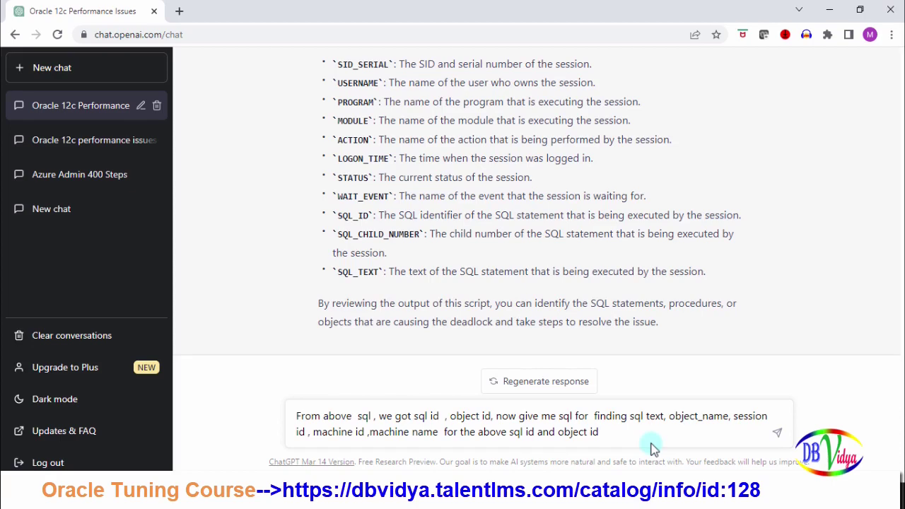
Send question 11 asking for SID, machine, program, object name and SQL text by SQL ID and object ID
key(Return)
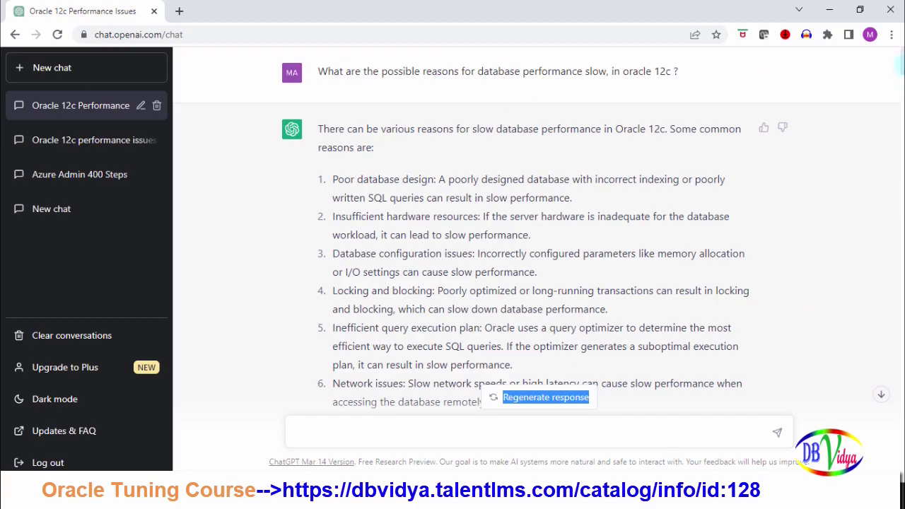
drag(899, 65, 899, 342)
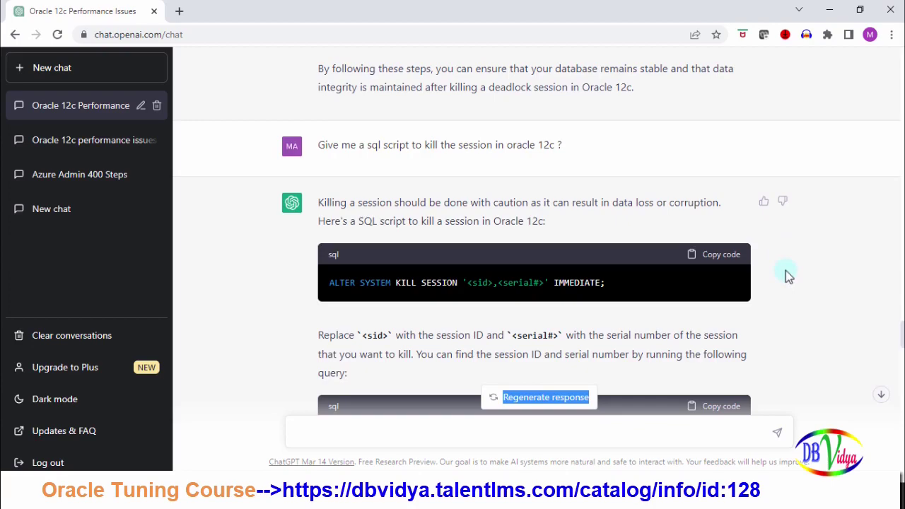
scroll(788, 276, down, 5)
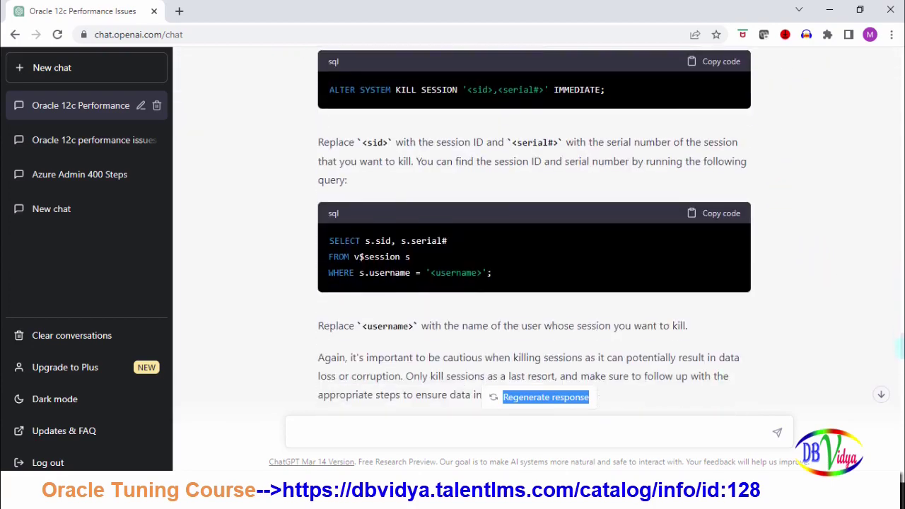
scroll(534, 233, down, 15)
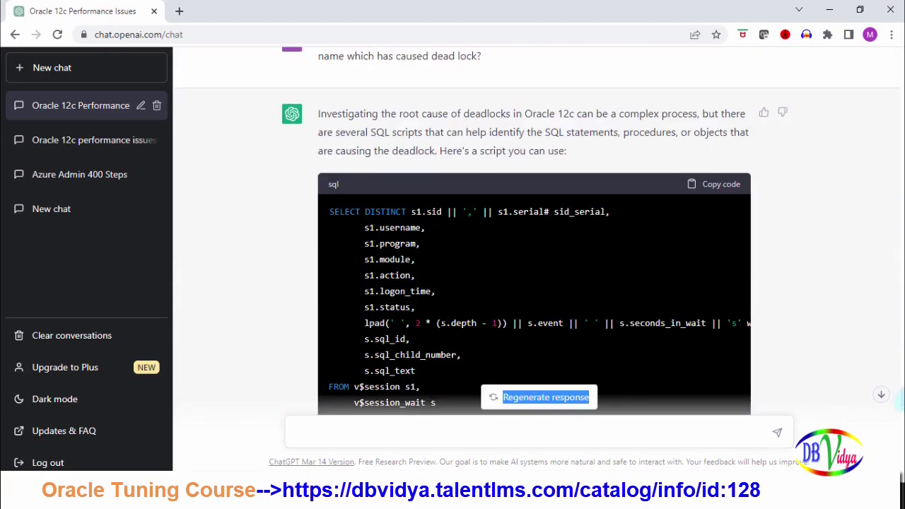
scroll(534, 233, down, 10)
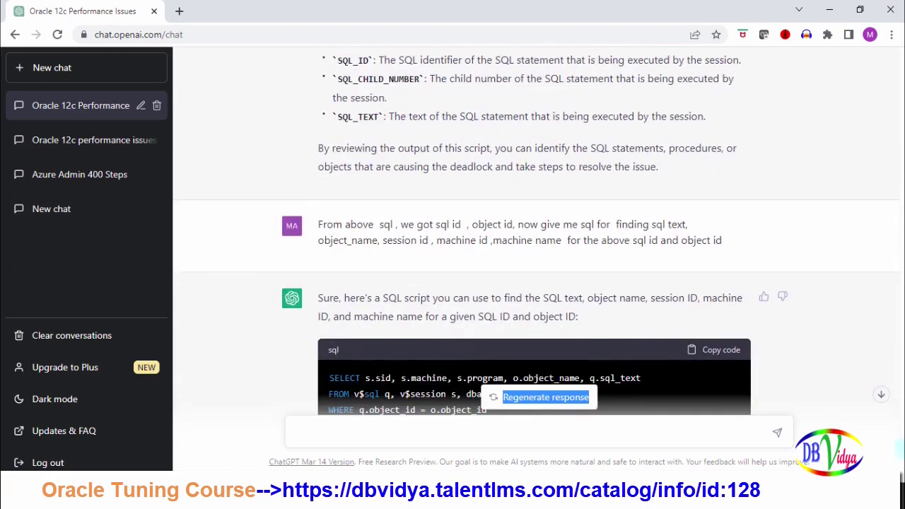
scroll(534, 233, down, 3)
triple_click(802, 462)
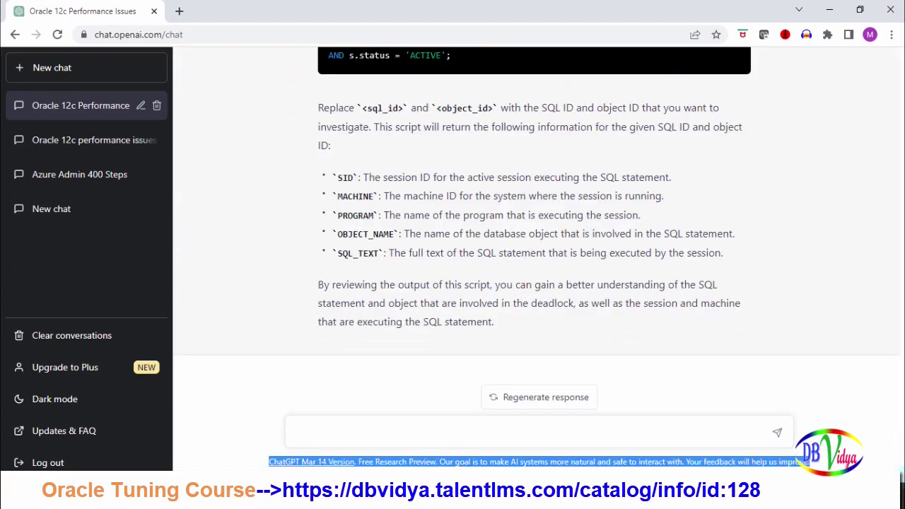